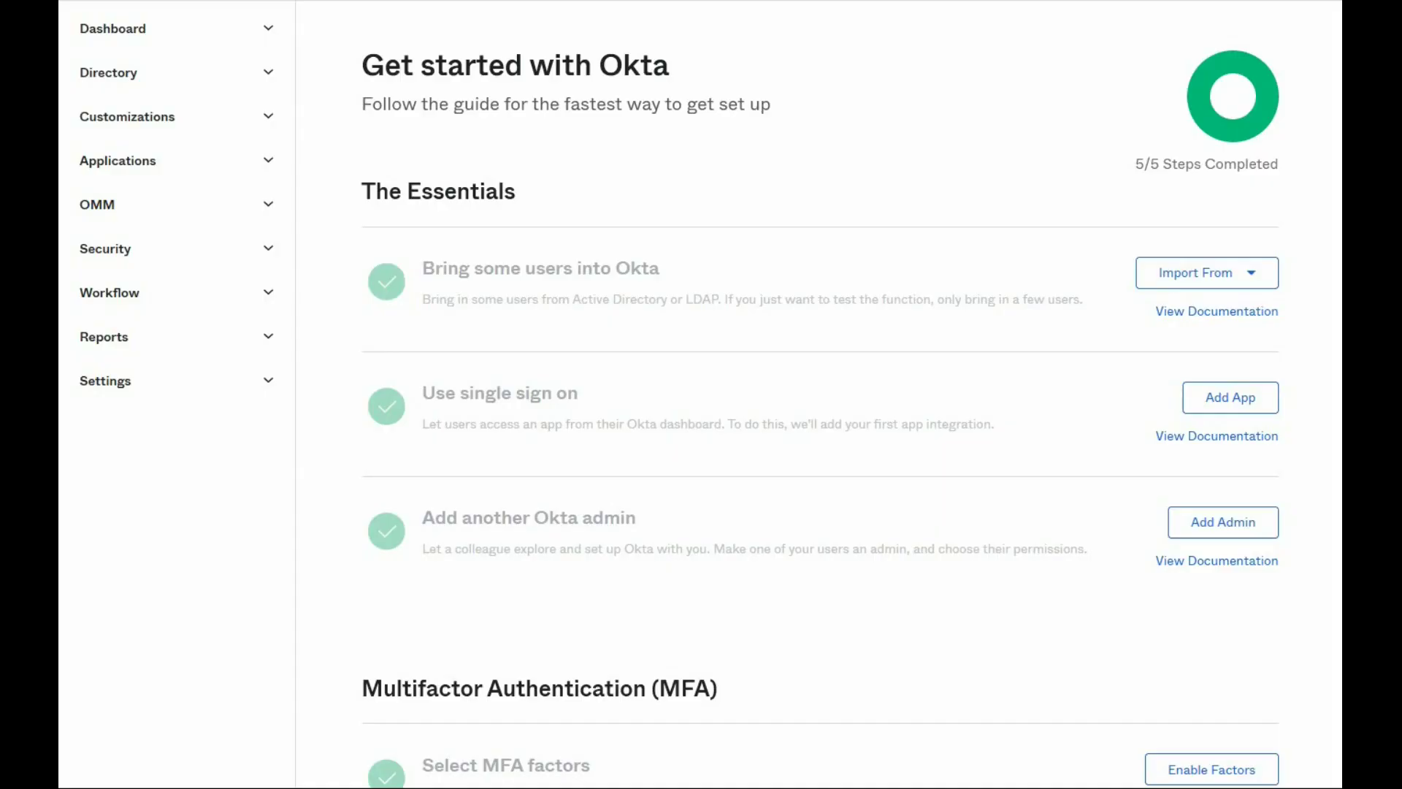
# - Open the Profile Editor under Directory and browse its list of user profiles
pyautogui.click(164, 73)
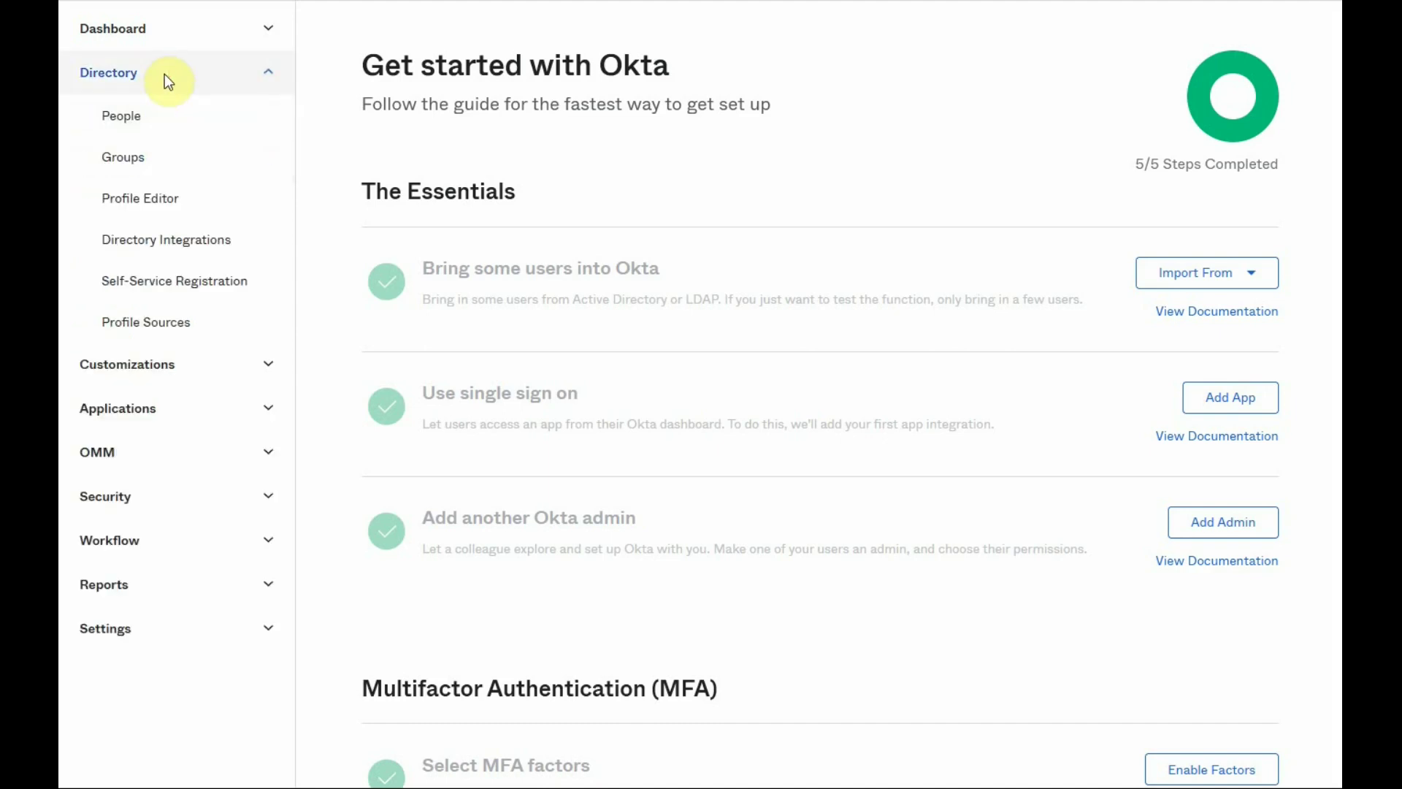
pyautogui.click(188, 196)
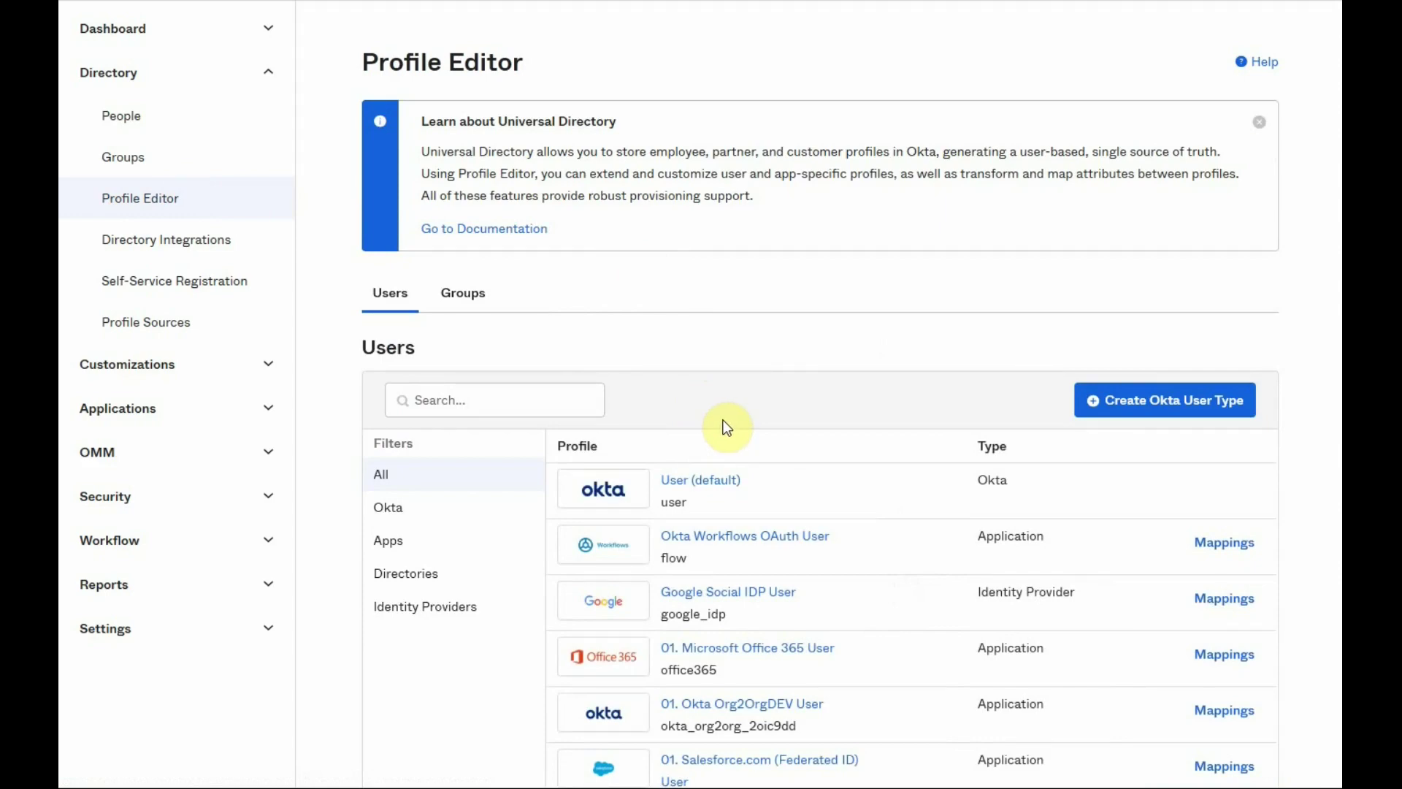
pyautogui.scroll(-10, 722, 421)
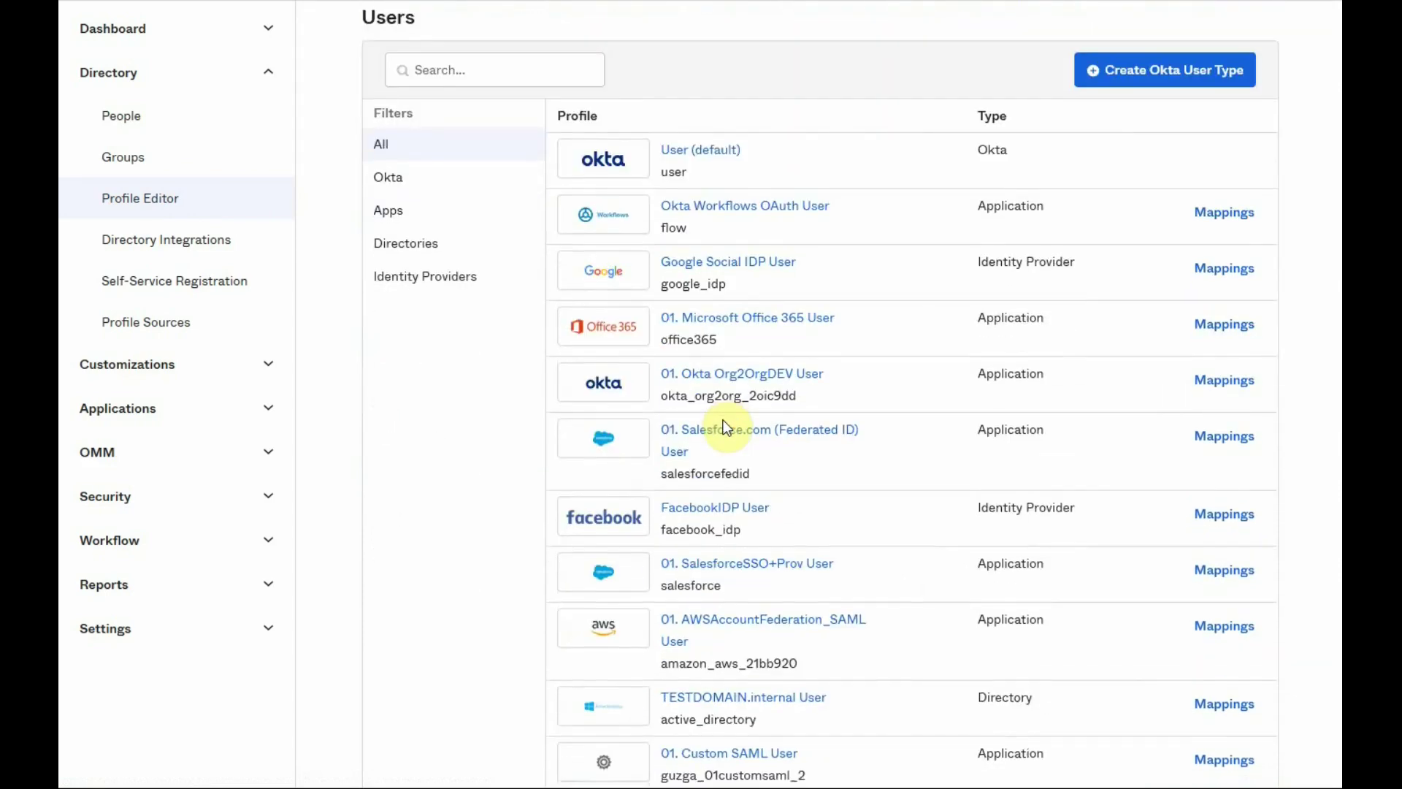
pyautogui.scroll(-4, 725, 427)
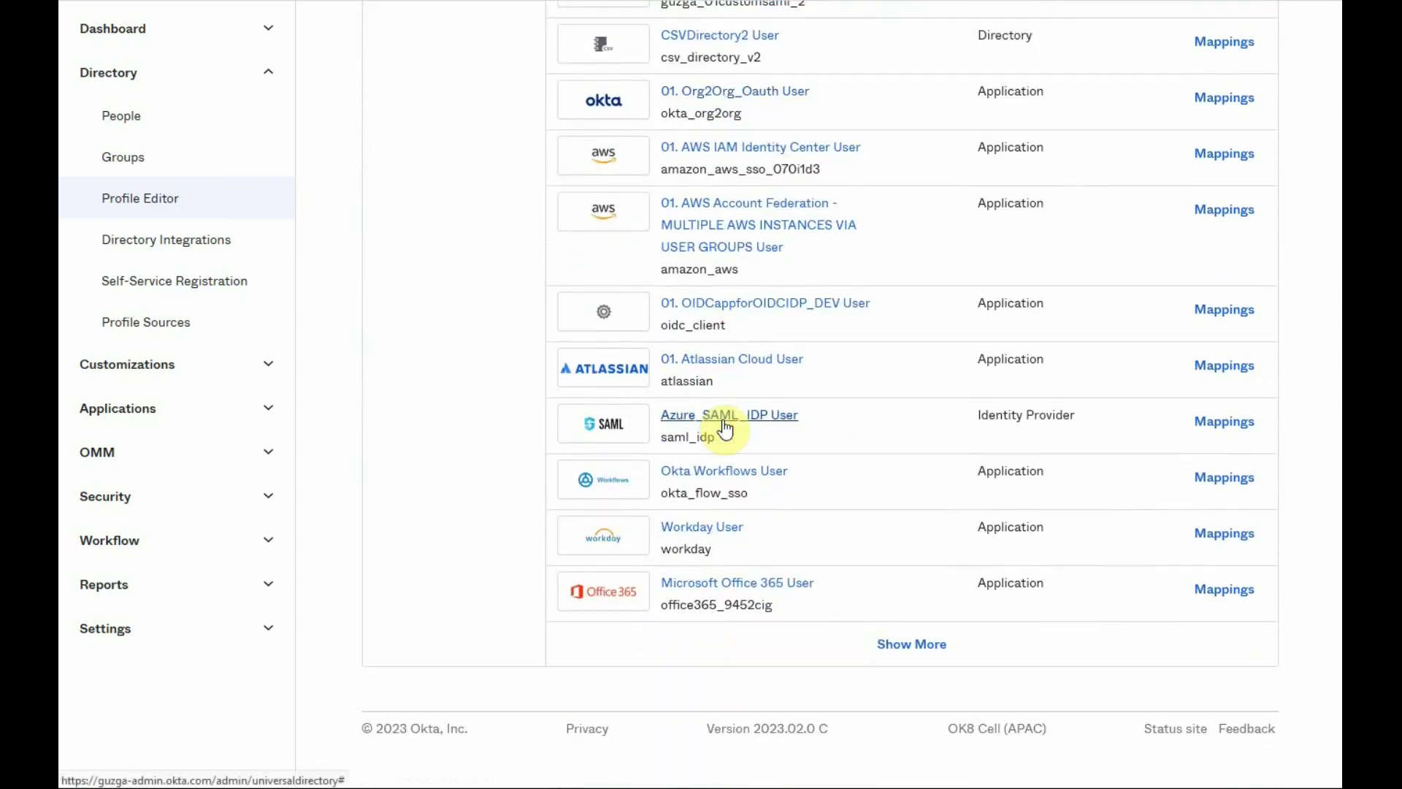
pyautogui.scroll(14, 725, 429)
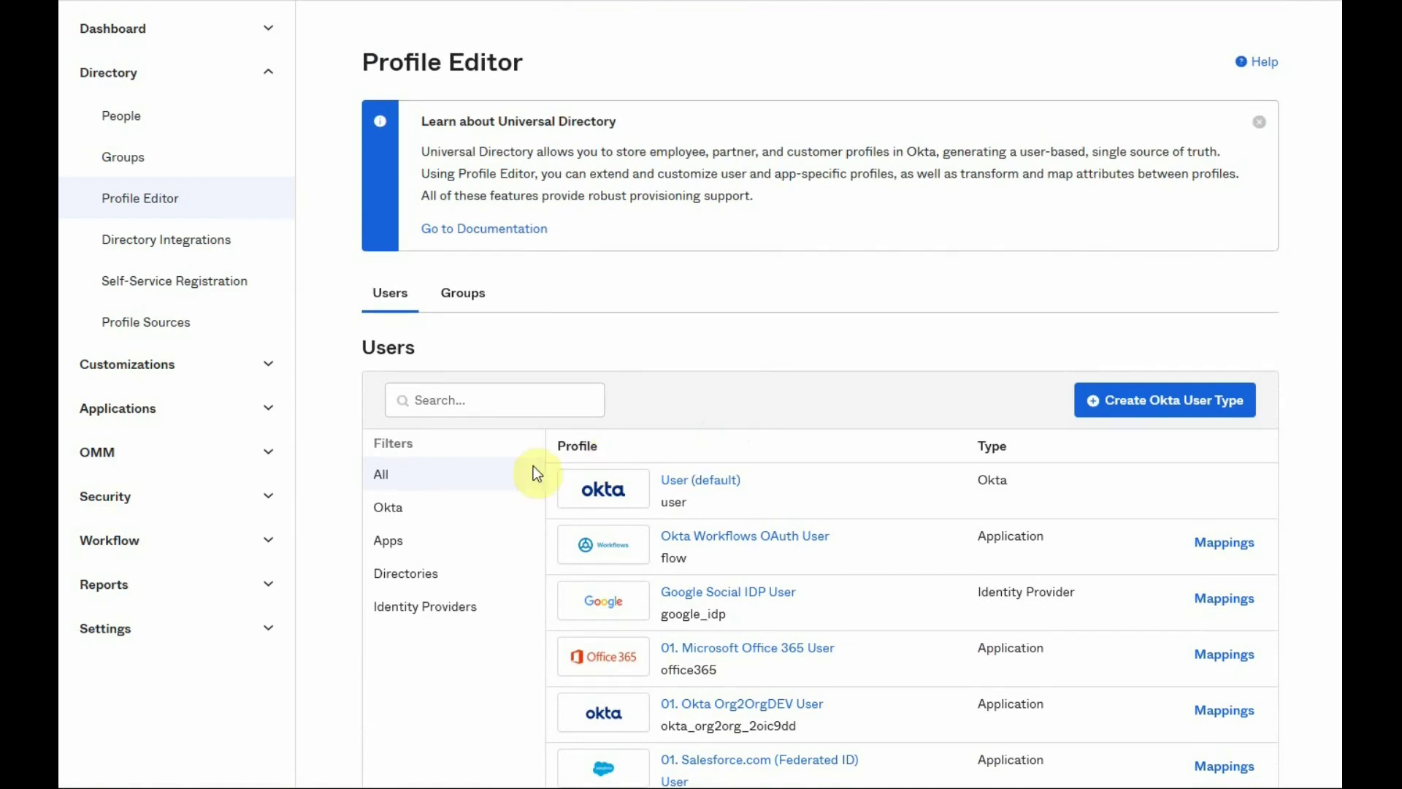
# - Try the Okta, Apps, Directories and Identity Providers filters, finishing on Okta to show User (default)
pyautogui.click(411, 517)
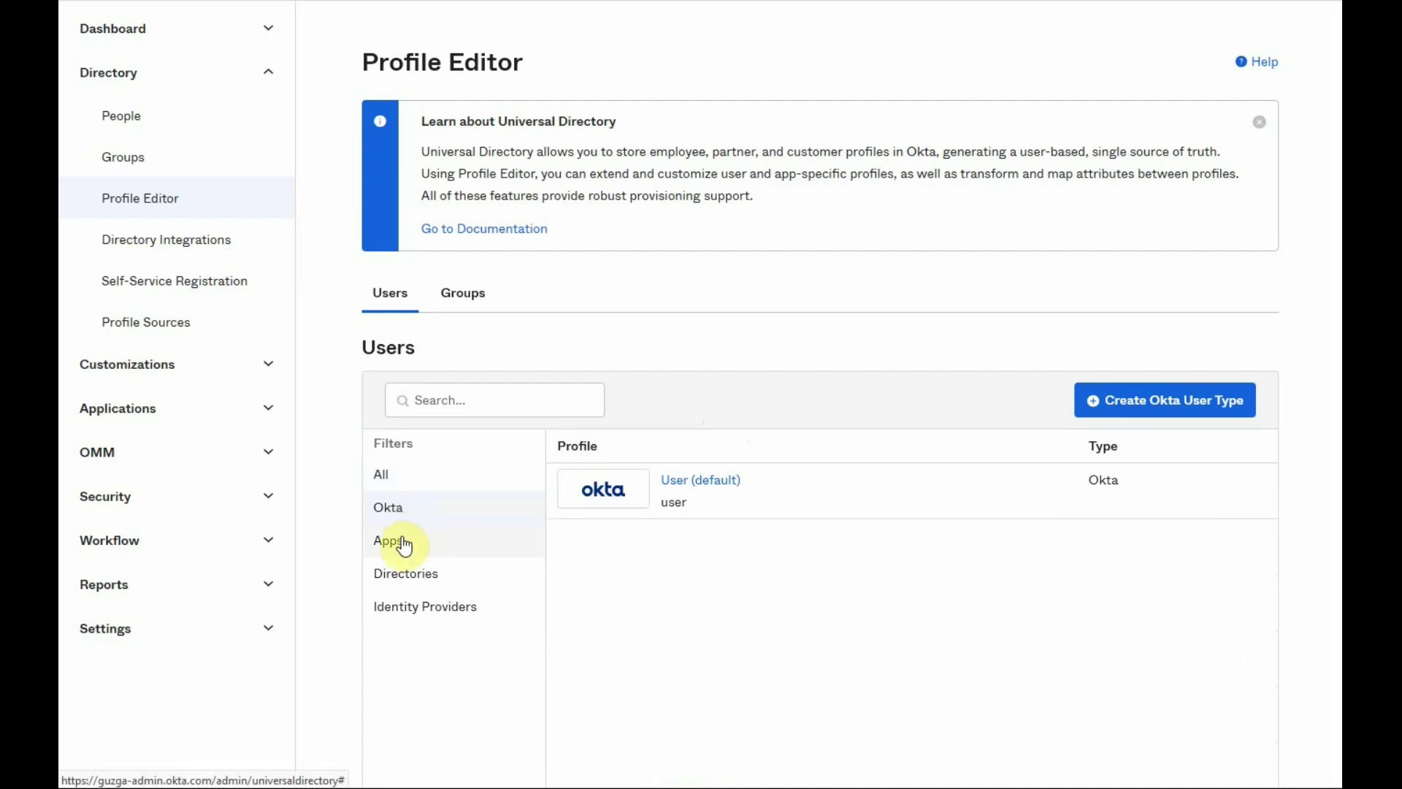
pyautogui.click(408, 538)
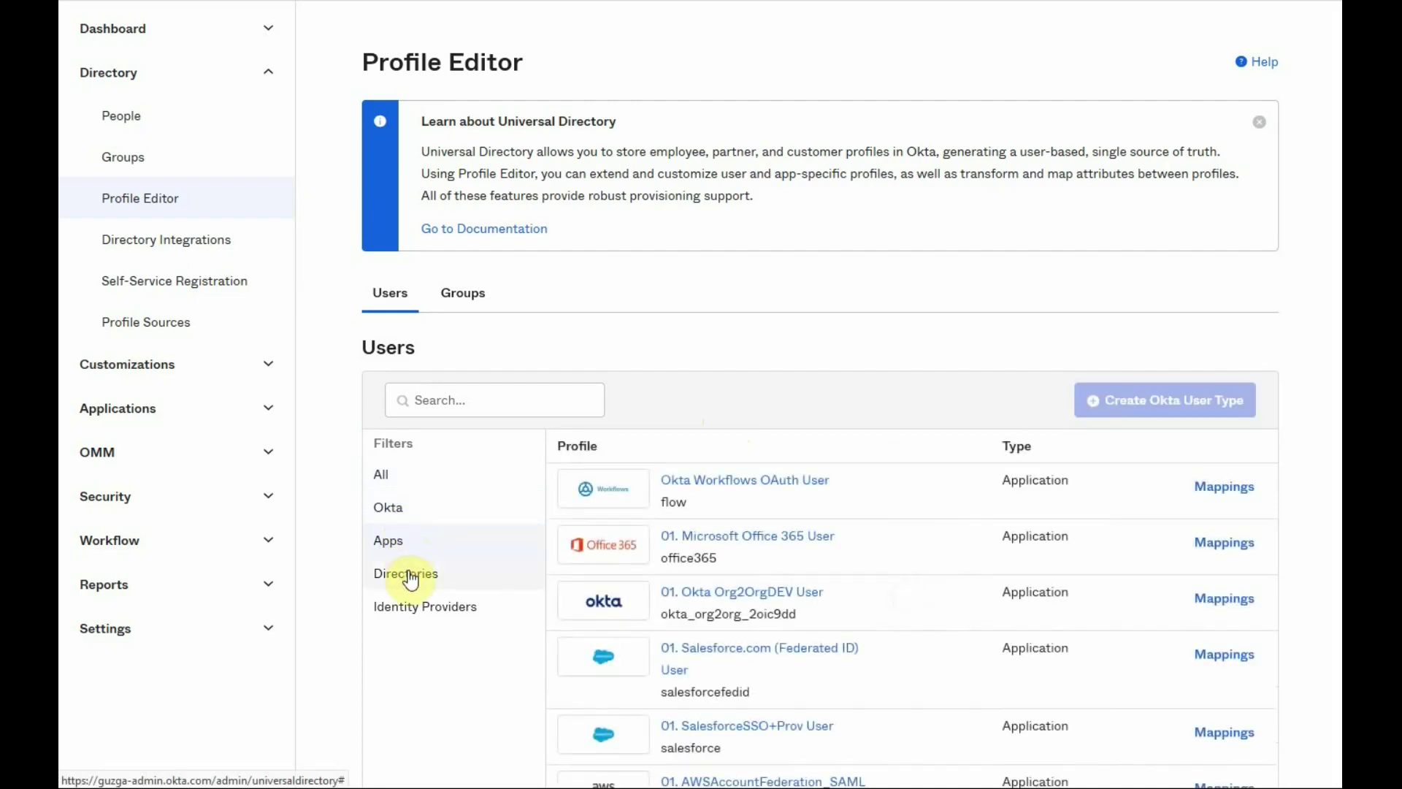
pyautogui.click(411, 578)
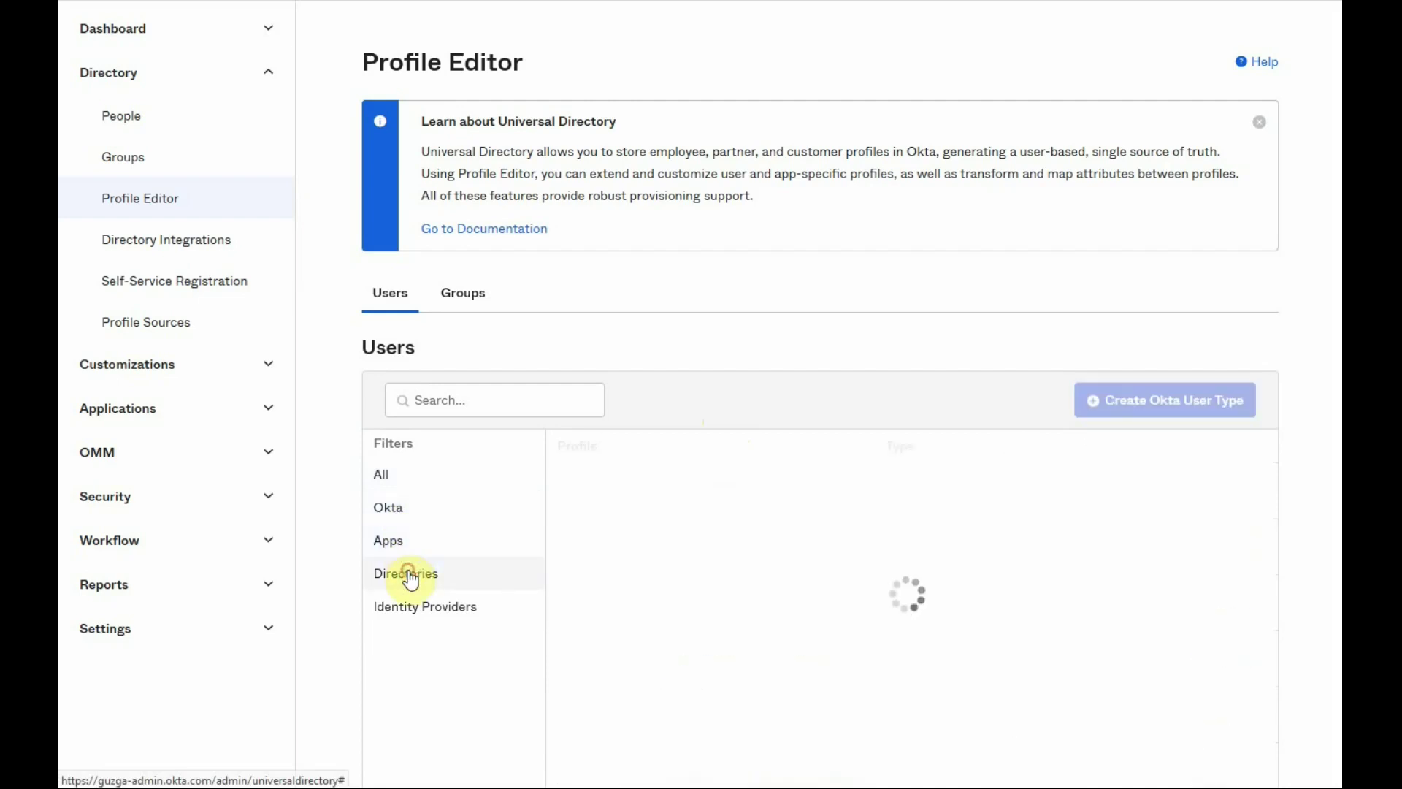
pyautogui.click(431, 613)
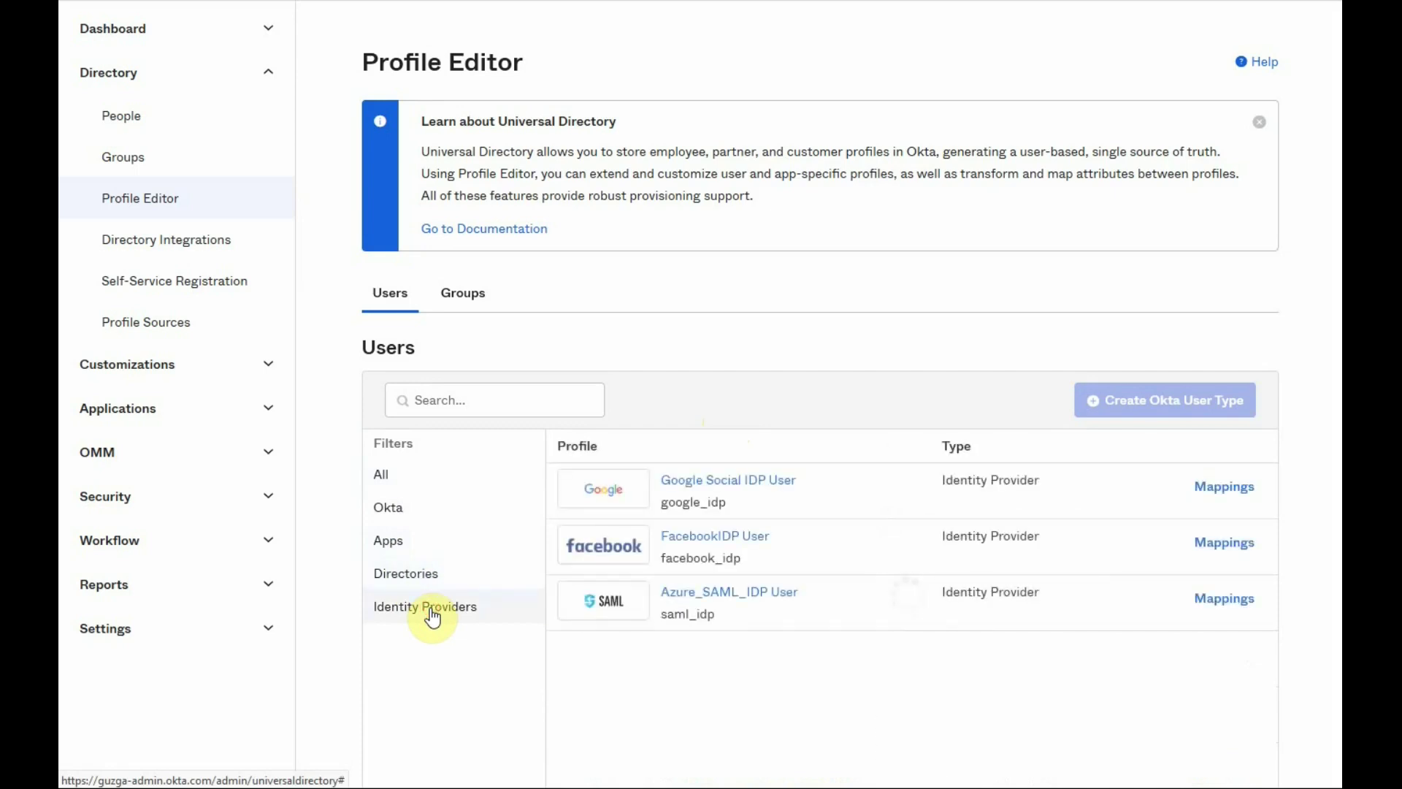
pyautogui.click(421, 514)
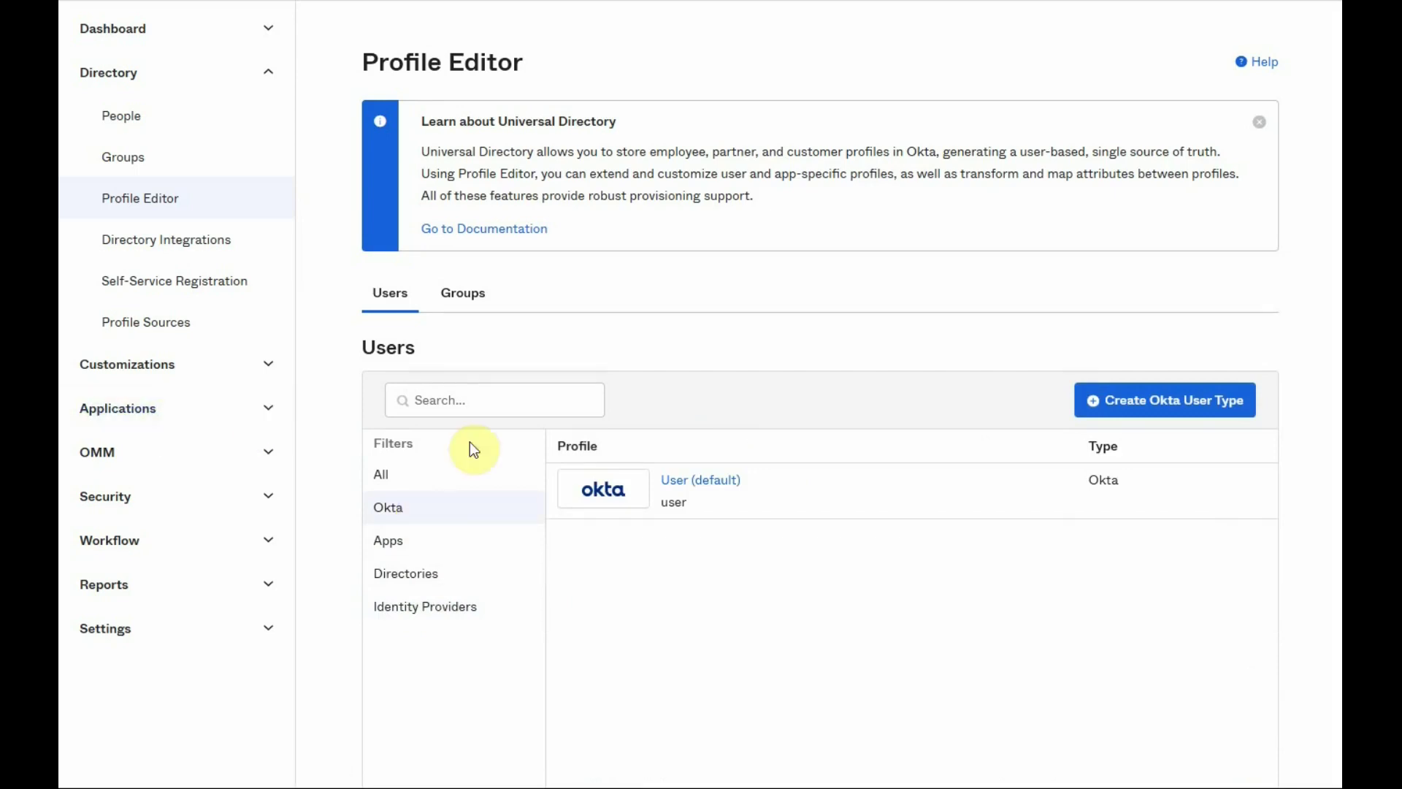
pyautogui.click(717, 474)
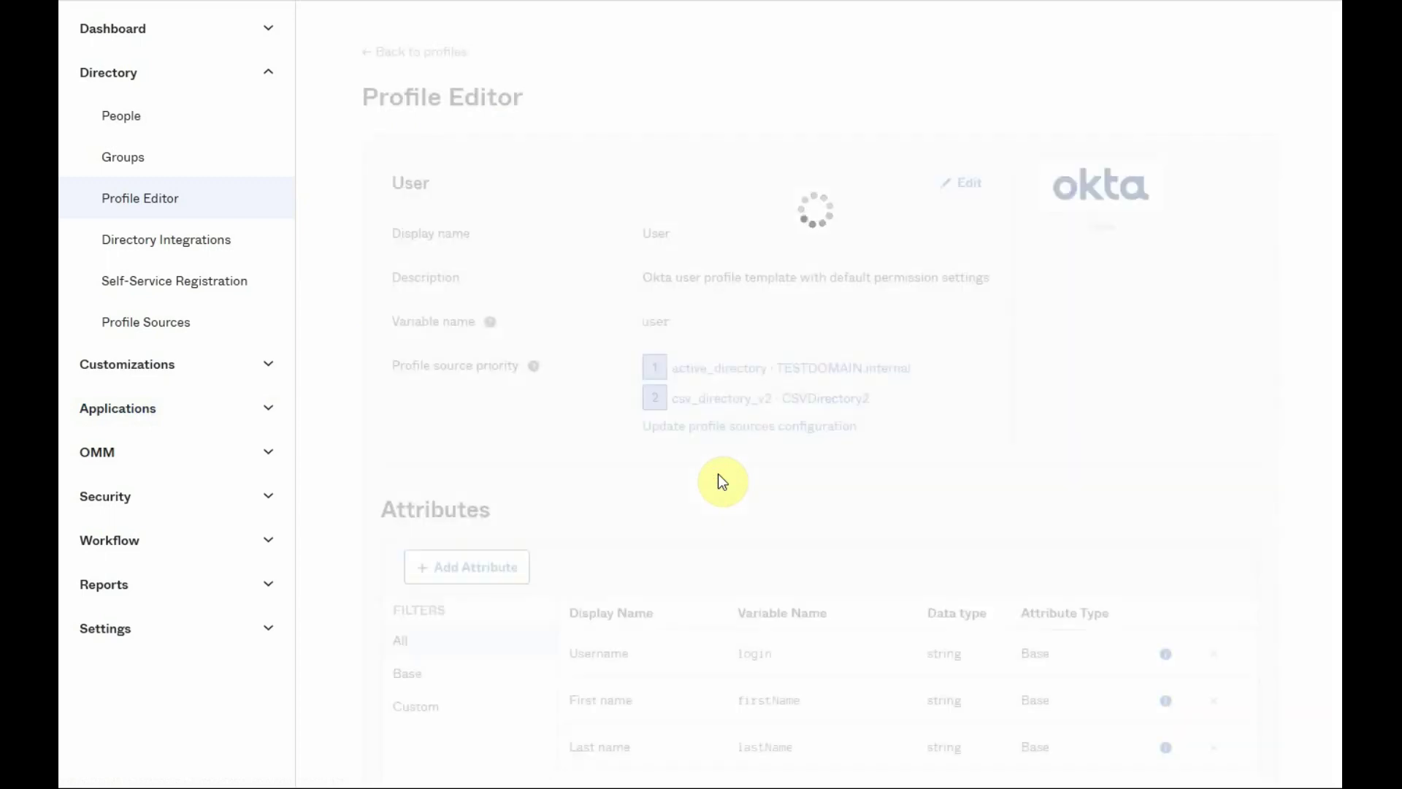
pyautogui.scroll(-10, 719, 476)
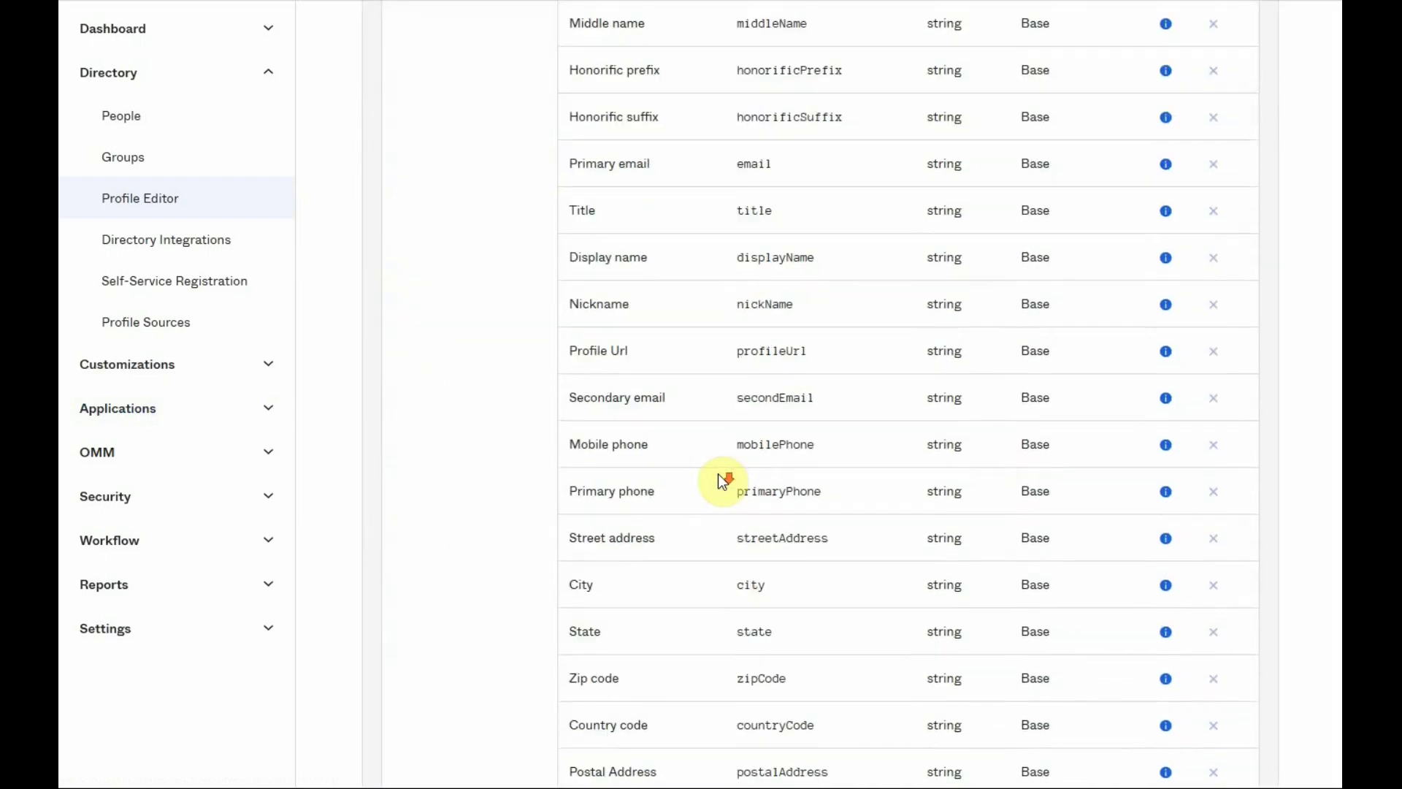
pyautogui.scroll(-4, 718, 474)
pyautogui.scroll(-9, 718, 476)
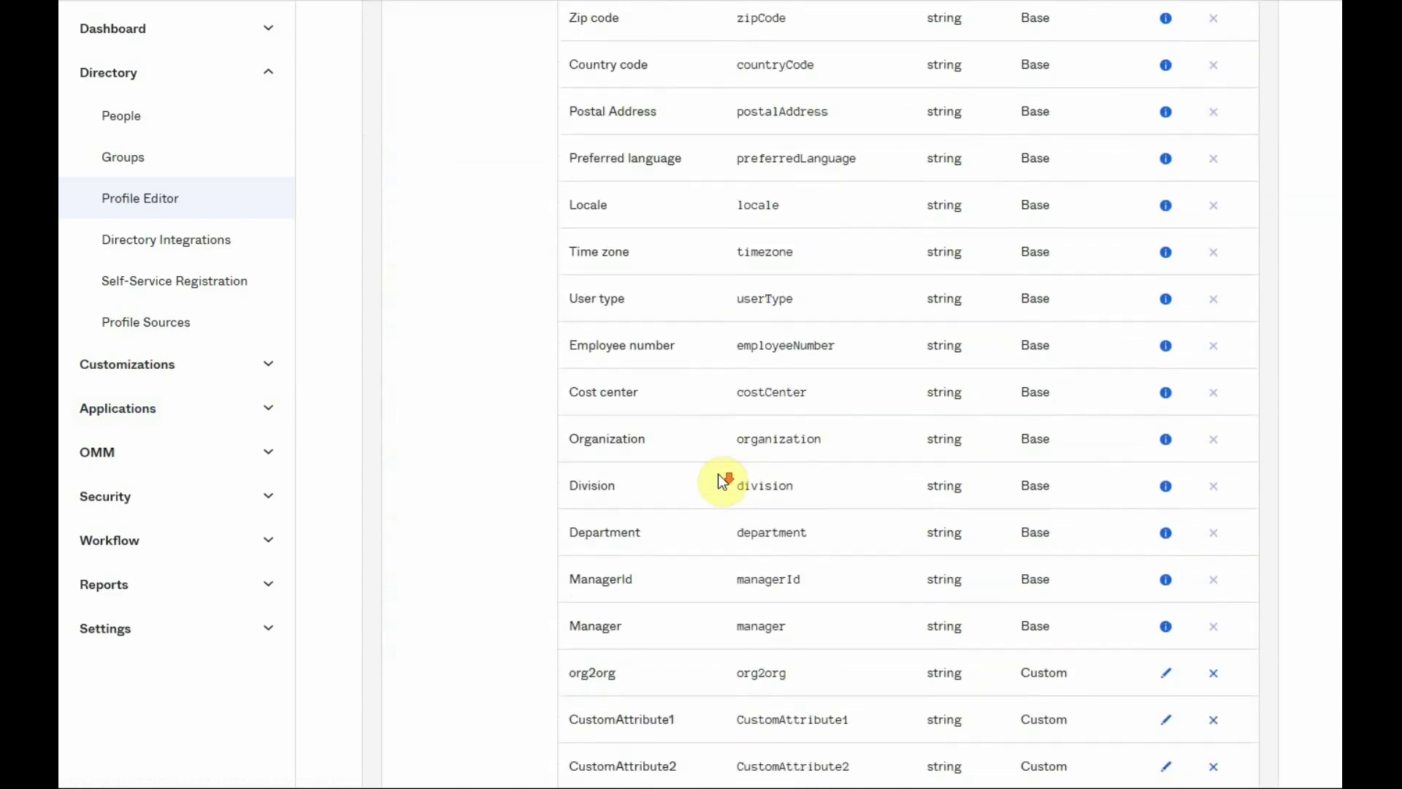
pyautogui.scroll(20, 718, 476)
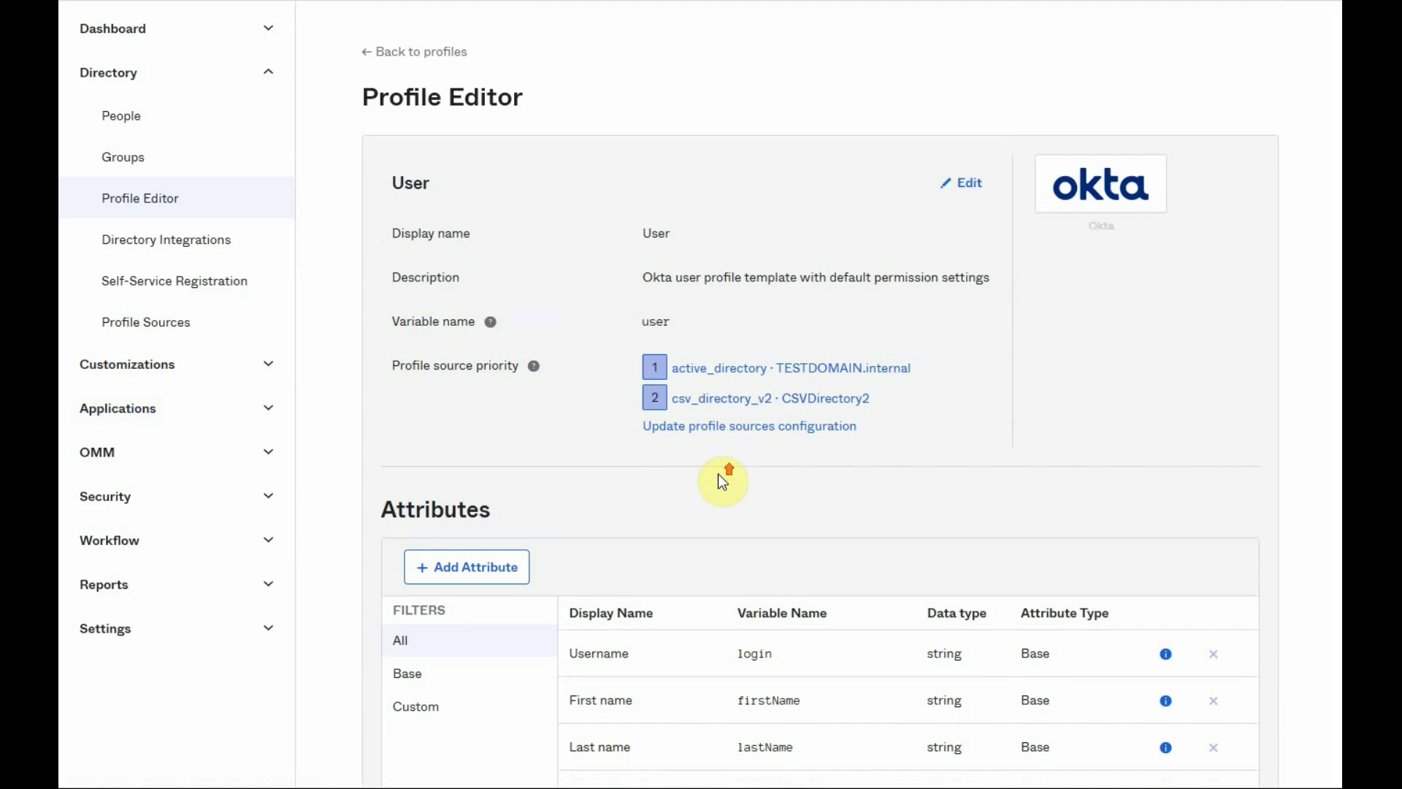
pyautogui.click(420, 48)
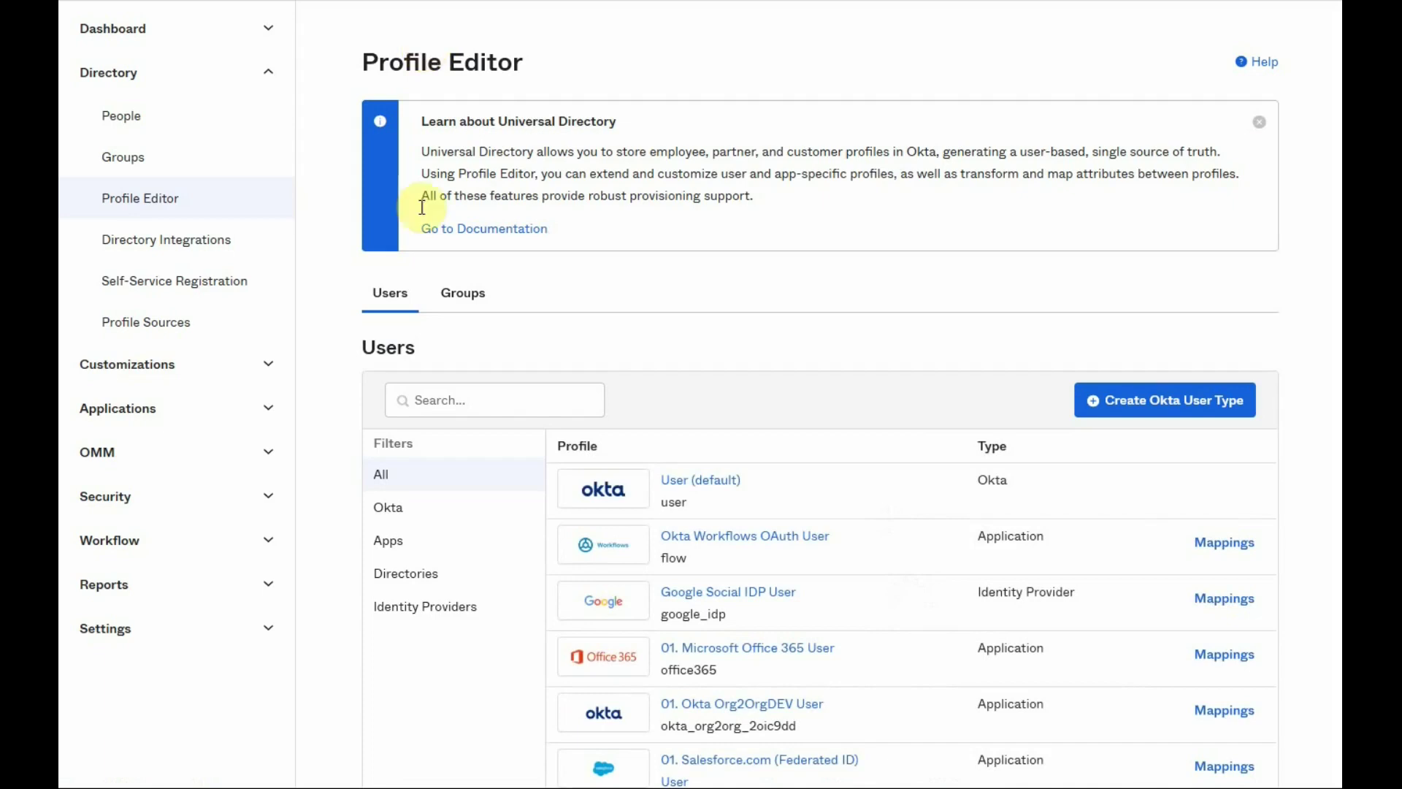
pyautogui.click(423, 517)
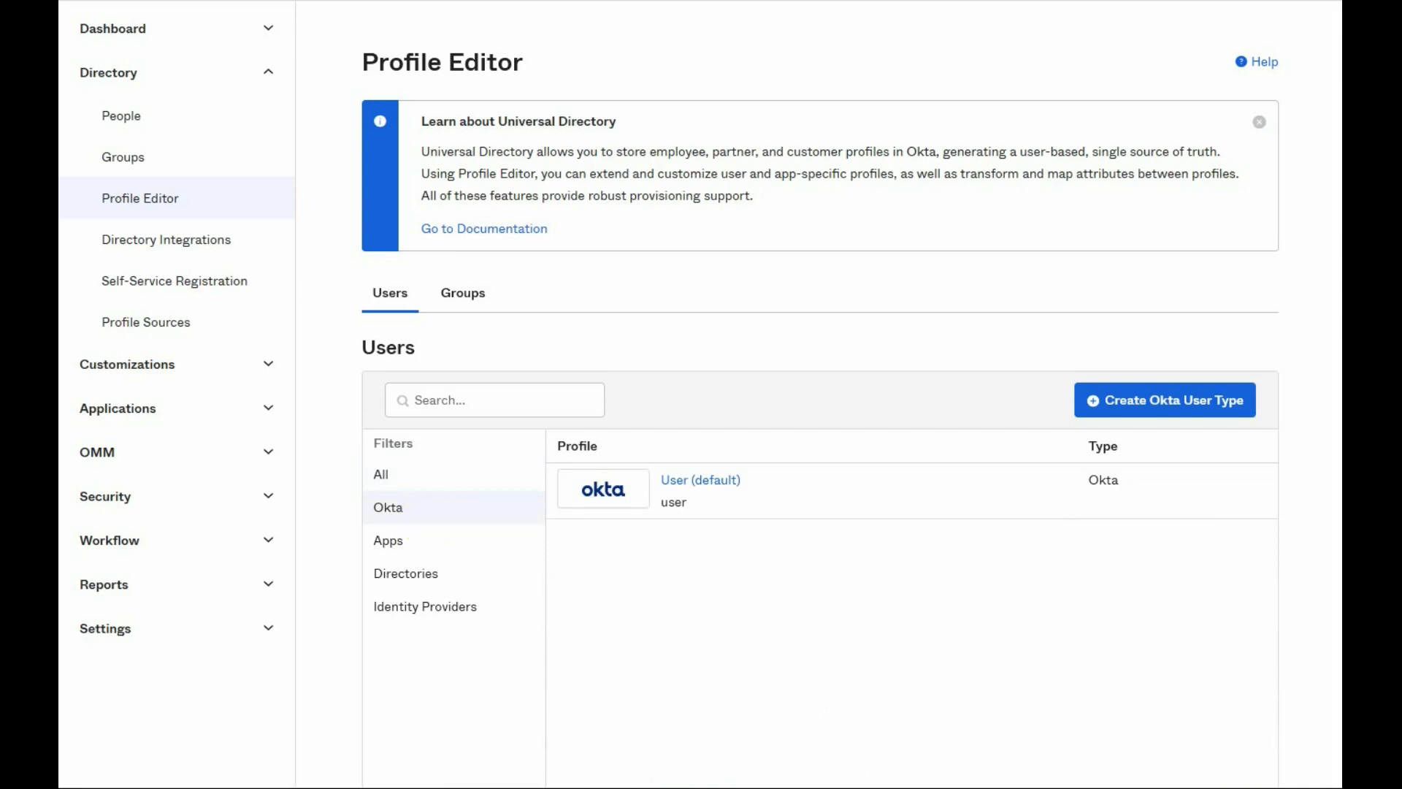
# - Open the User (default) profile and scroll through its Attributes table
pyautogui.click(705, 481)
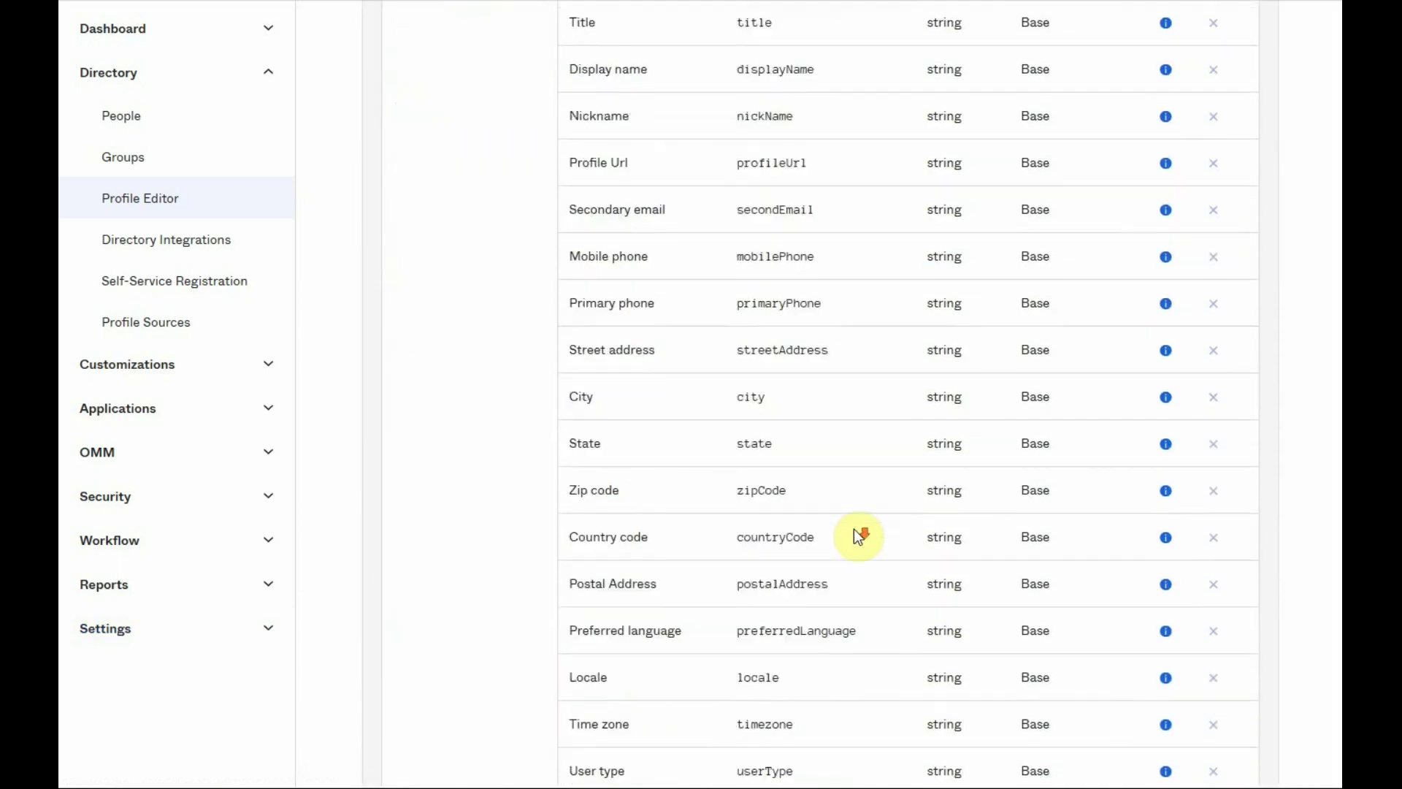
pyautogui.scroll(-10, 854, 531)
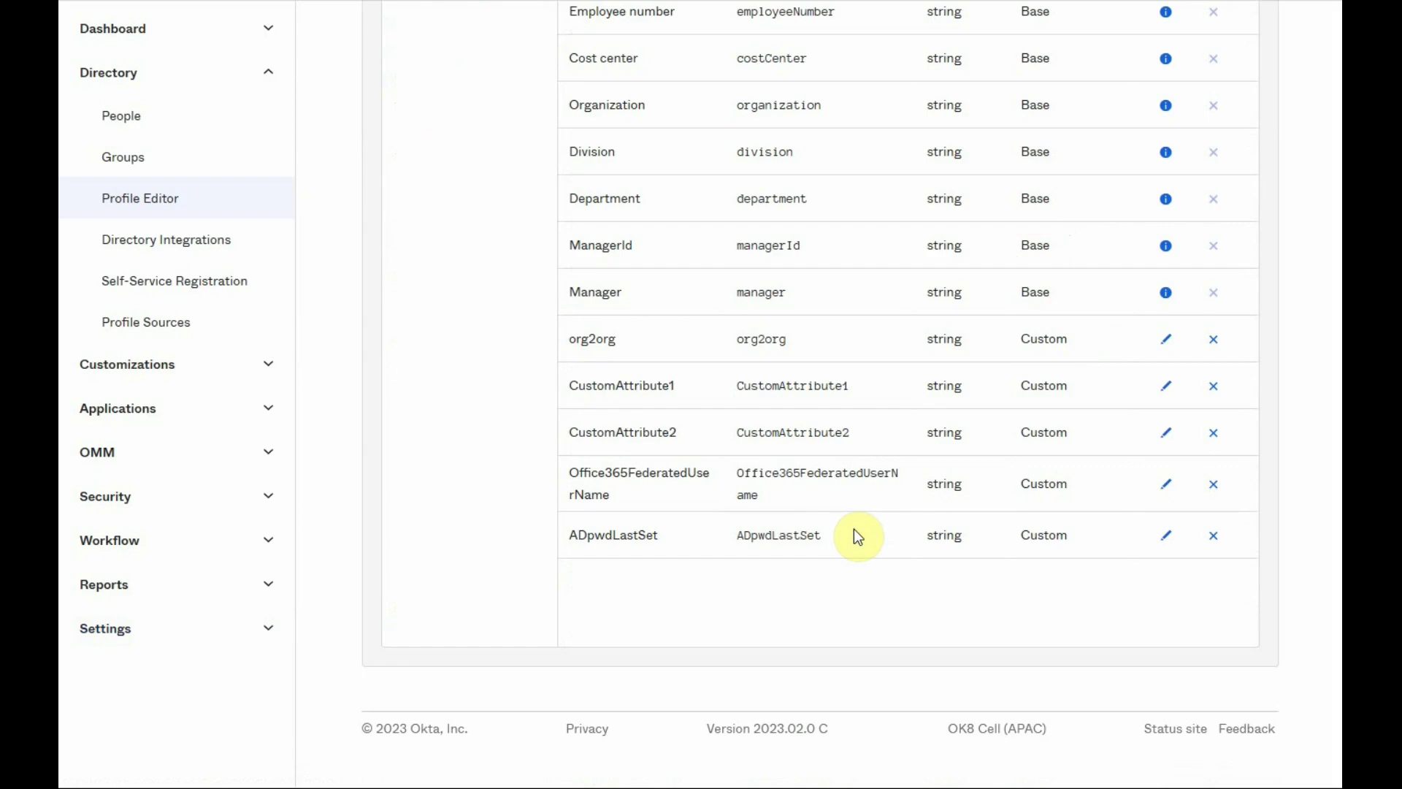
pyautogui.scroll(15, 856, 536)
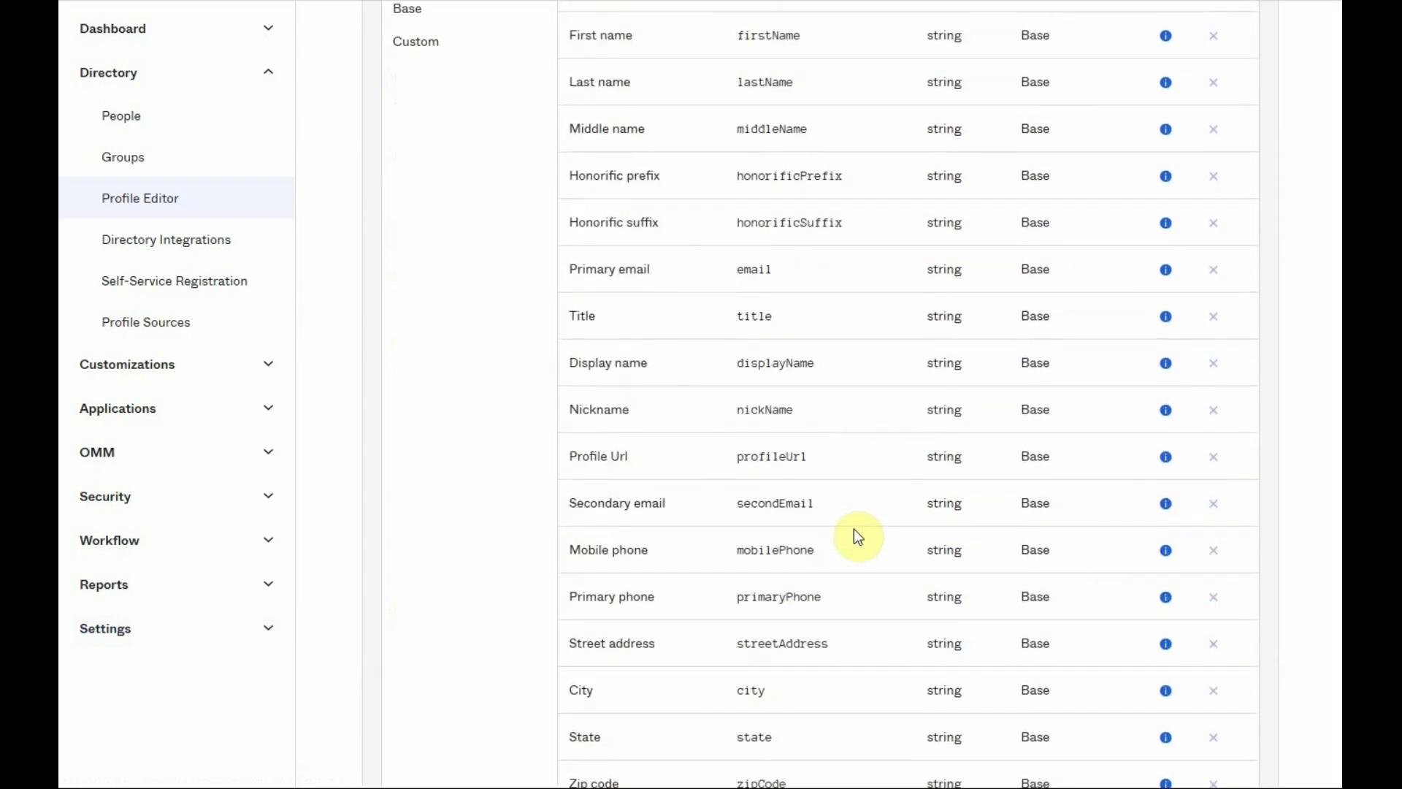
pyautogui.scroll(6, 856, 535)
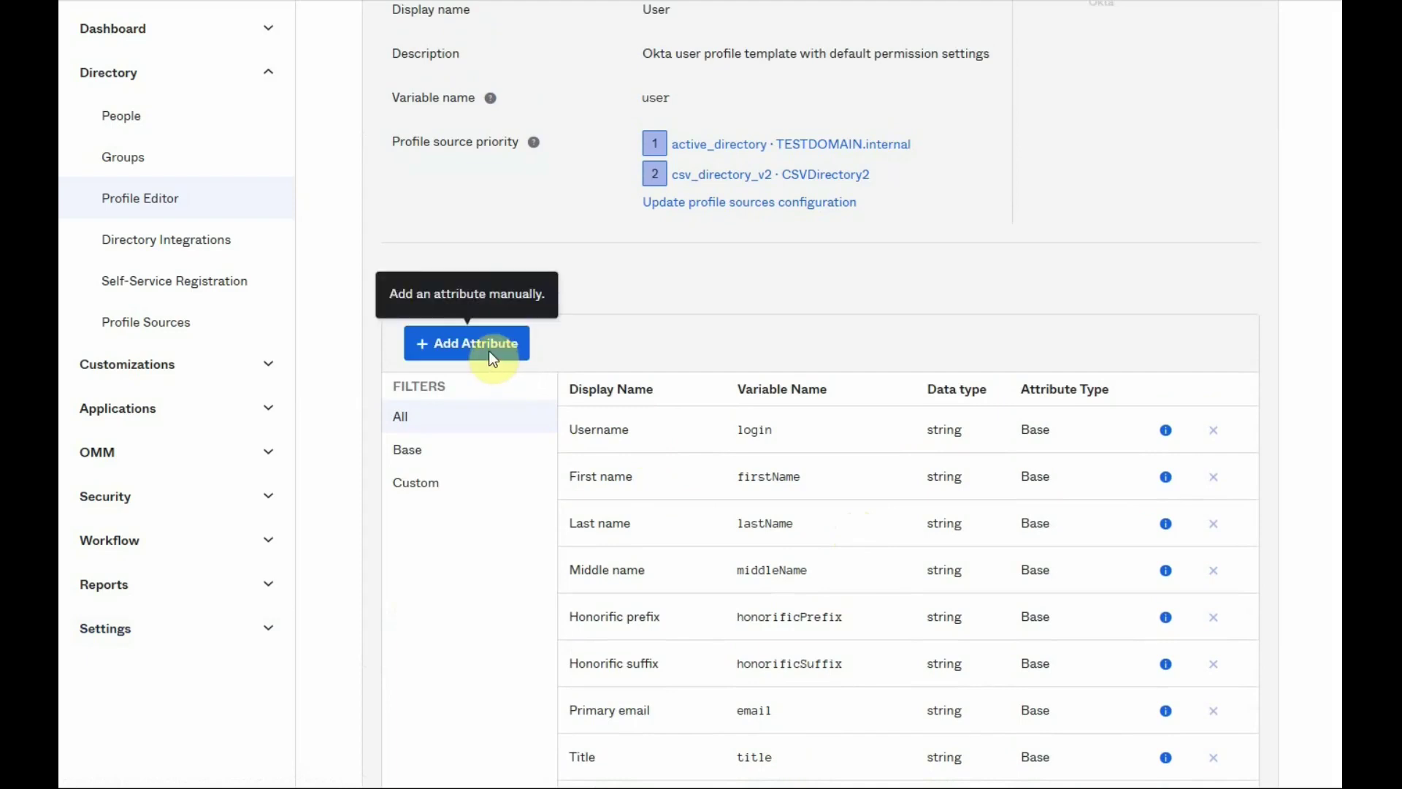
# - Start a new attribute, cancel it, and return to the attributes list
pyautogui.click(489, 351)
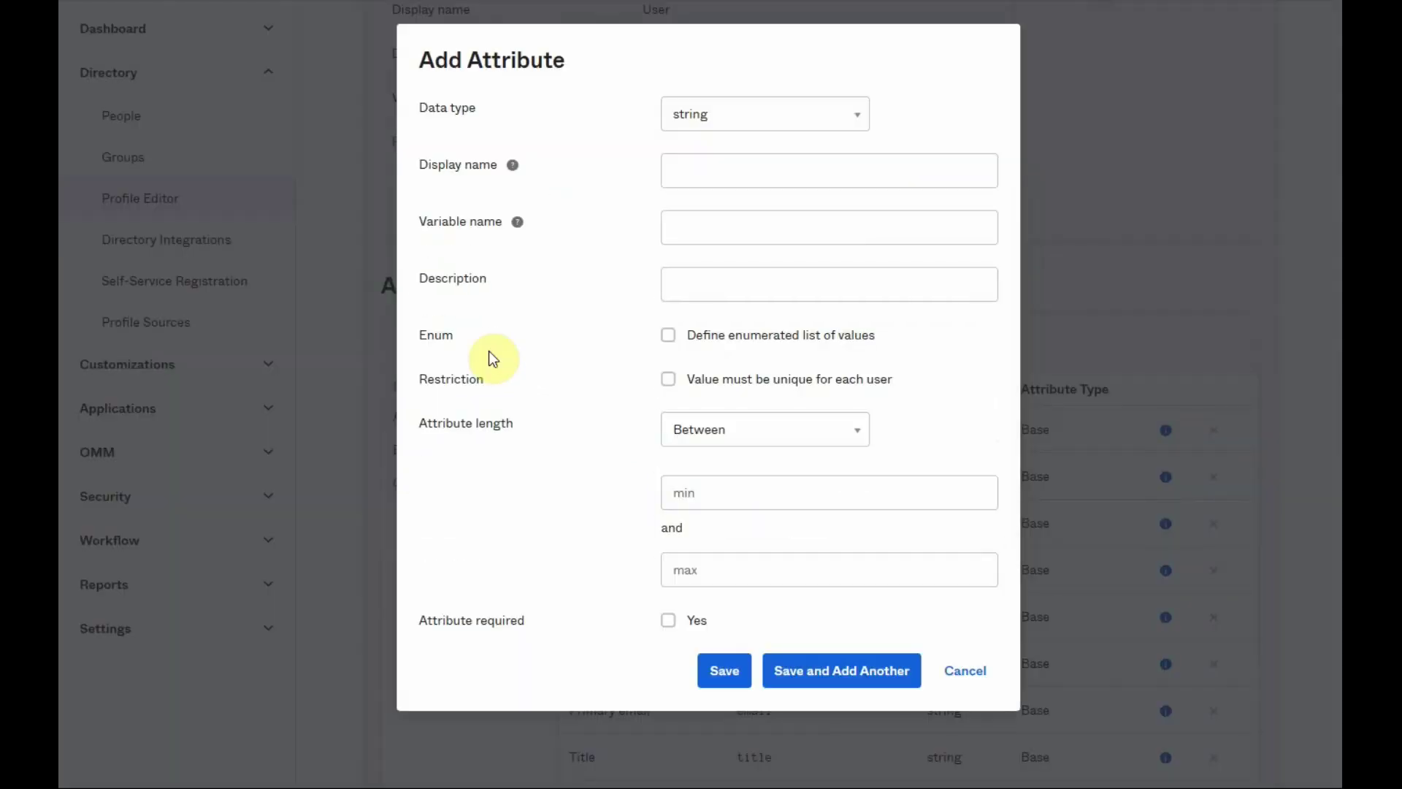
pyautogui.click(952, 676)
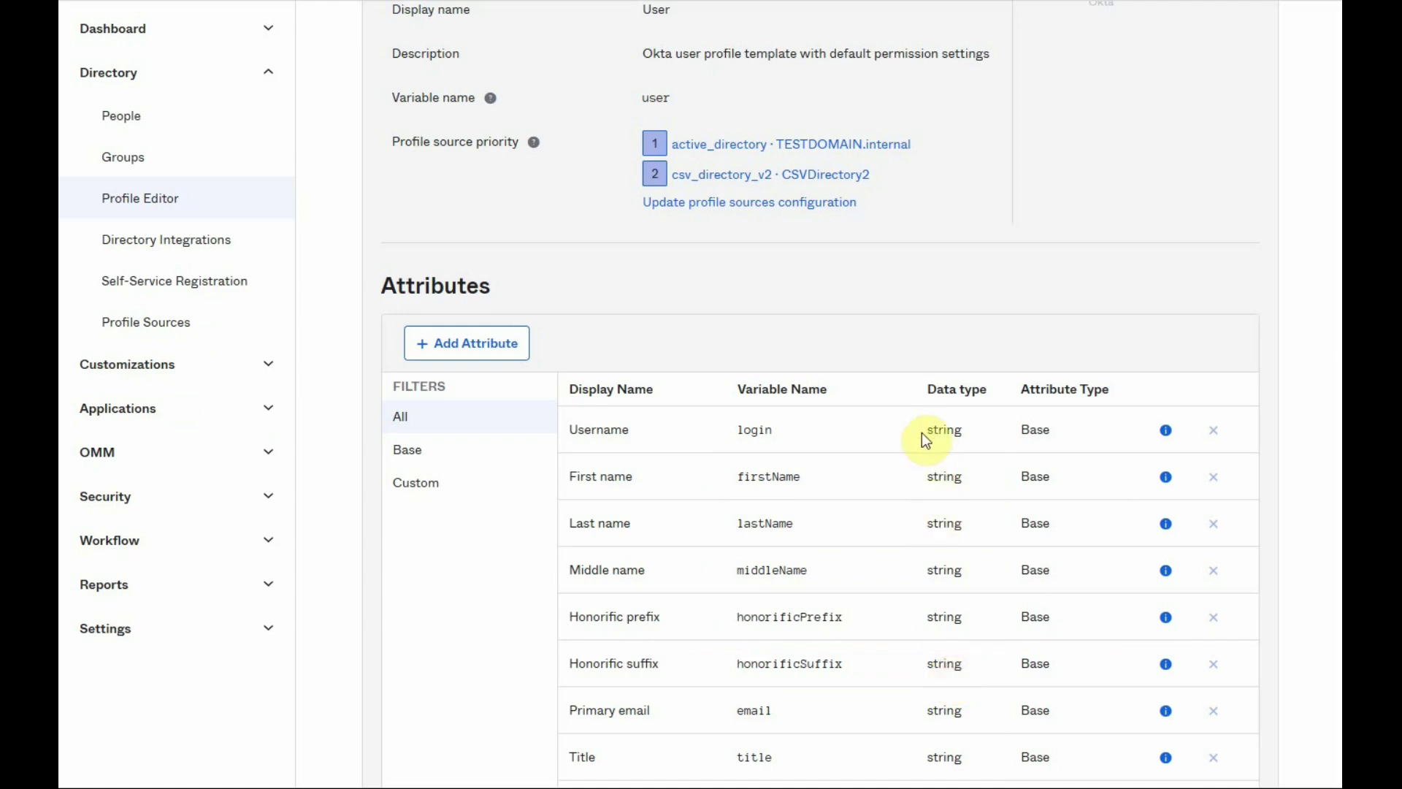
pyautogui.scroll(-3, 922, 432)
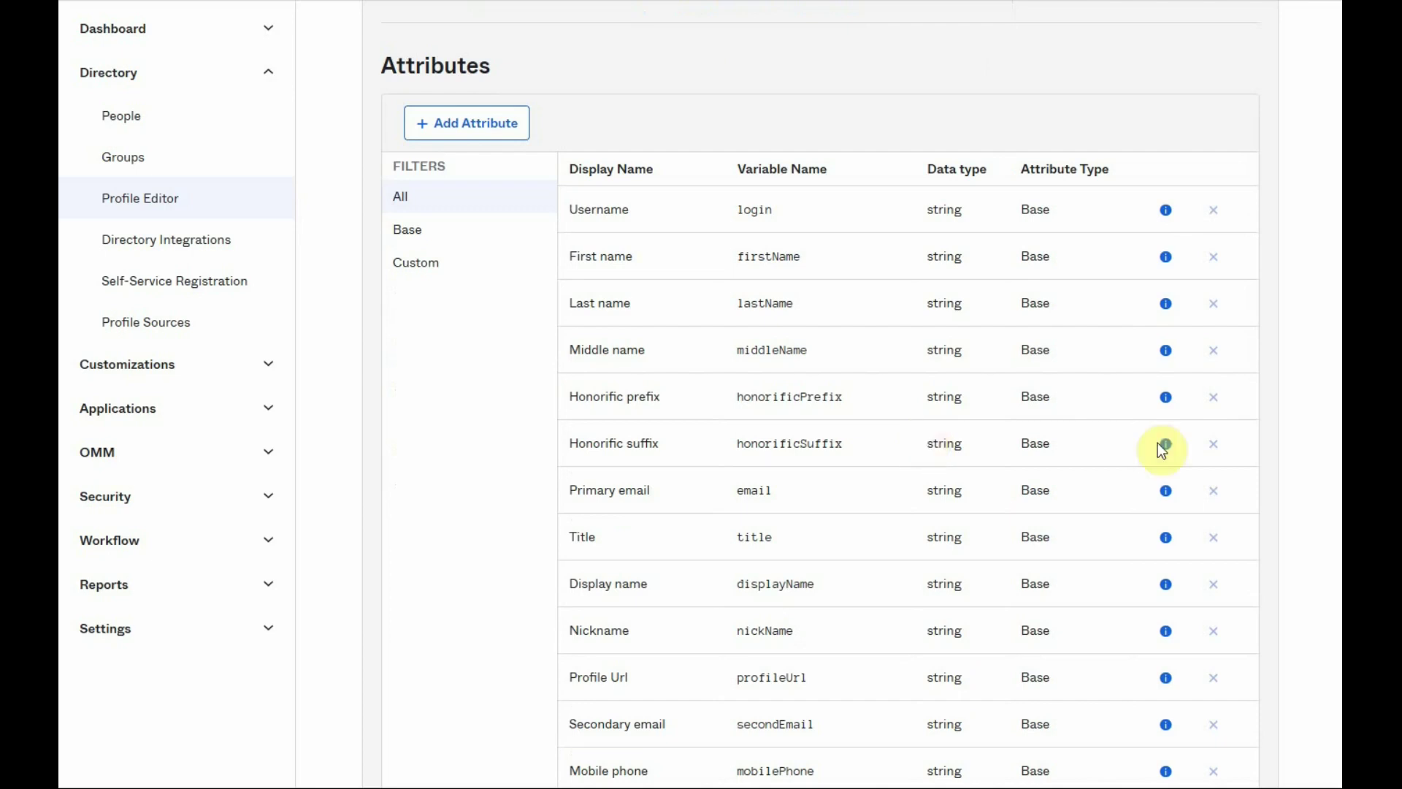
# - Inspect First name without saving, then view Username's settings and its format restriction options
pyautogui.click(1165, 255)
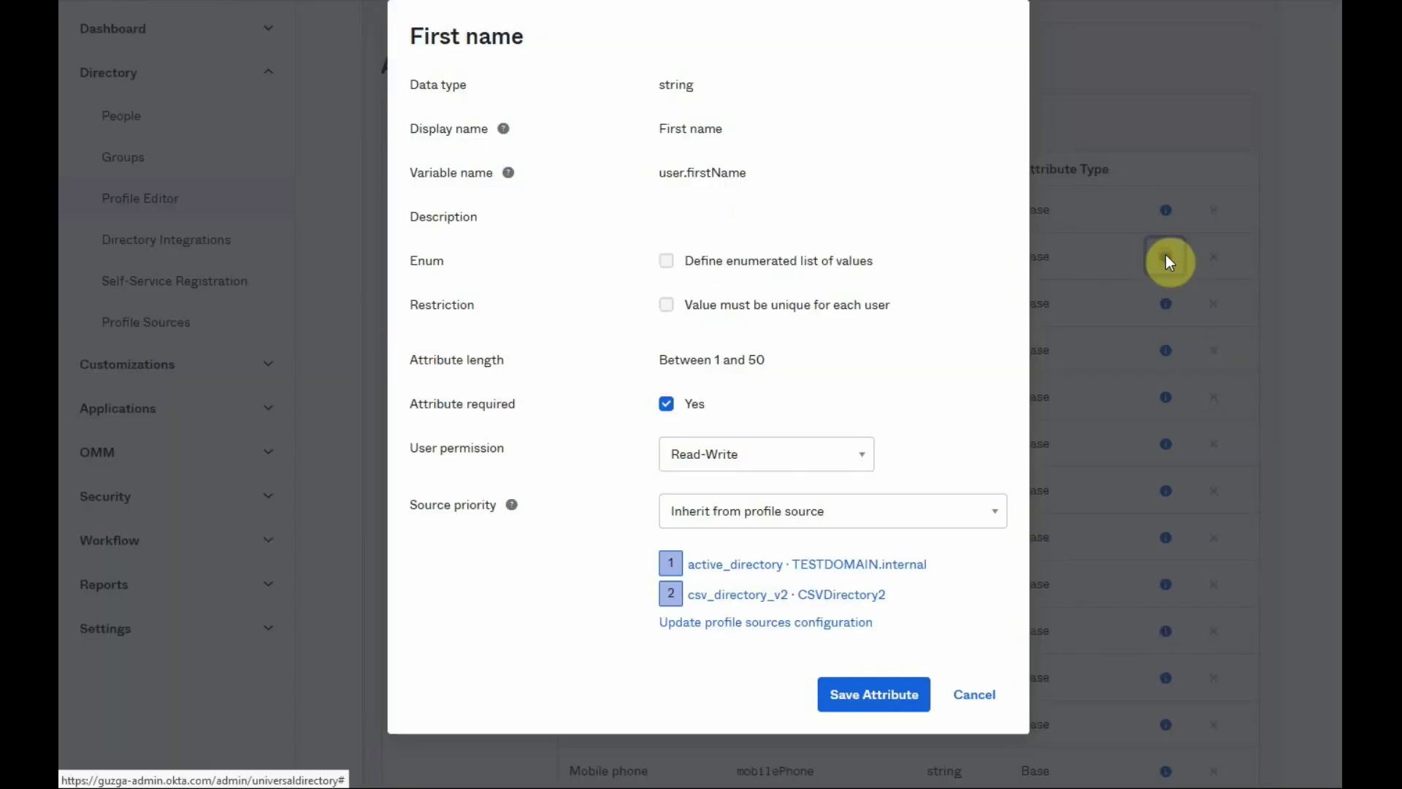
pyautogui.click(665, 406)
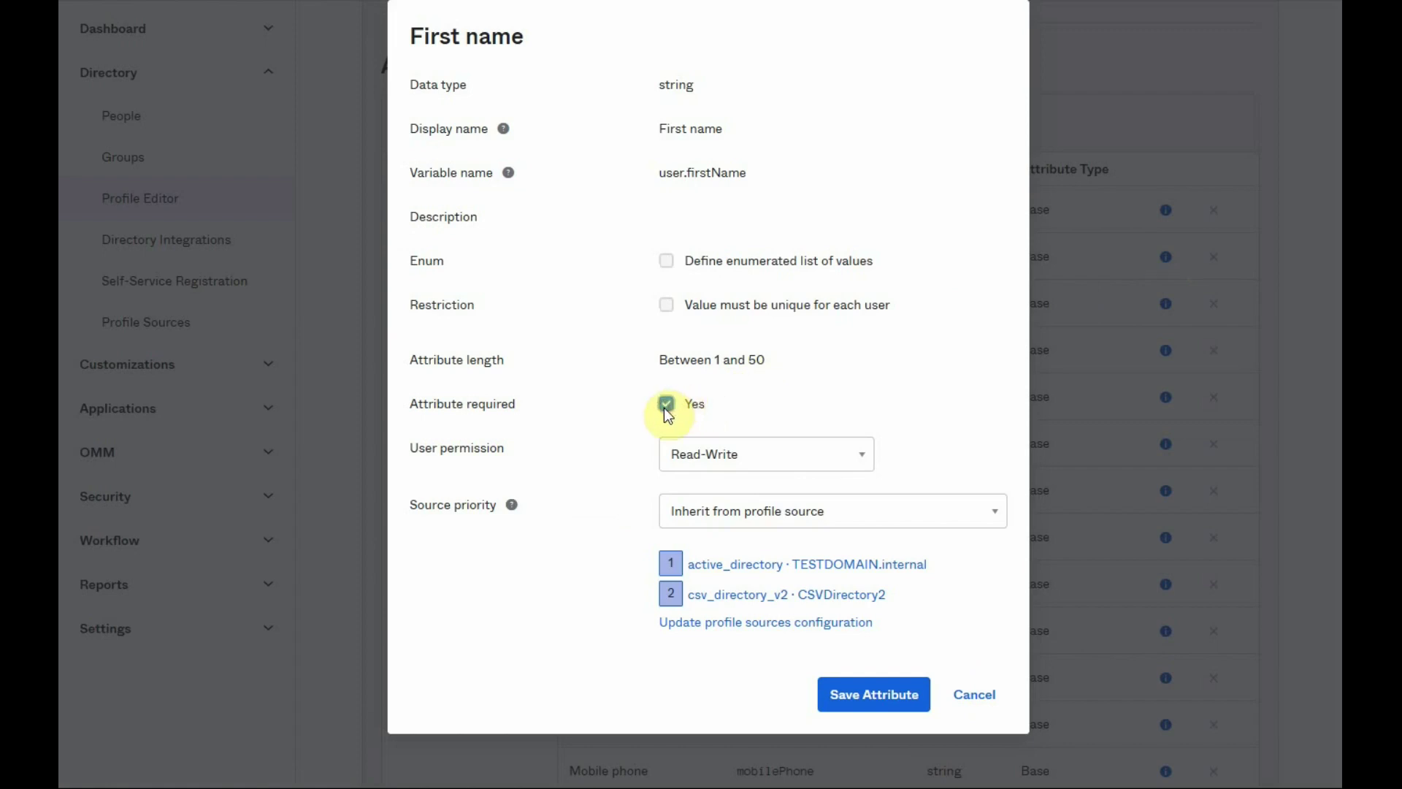
pyautogui.click(975, 695)
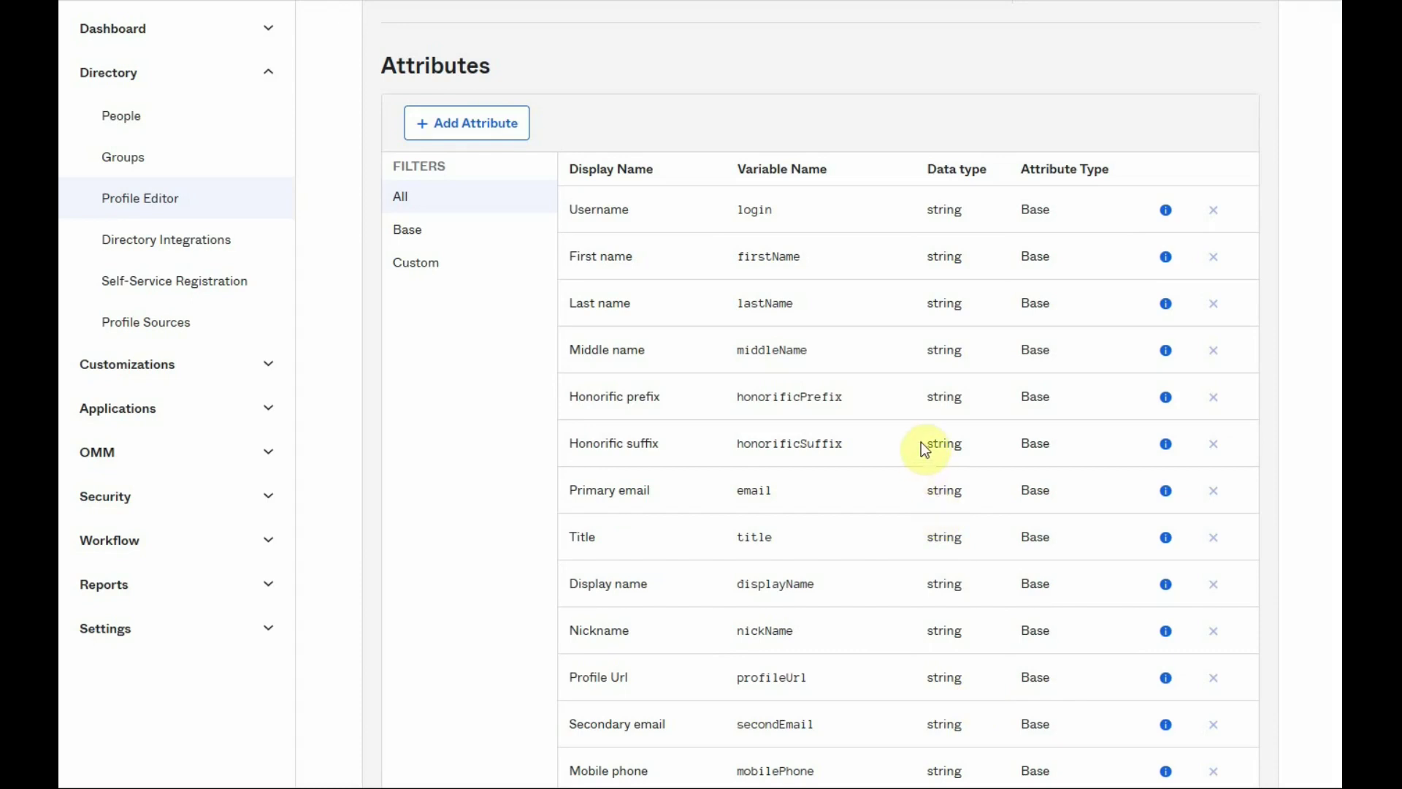
pyautogui.click(1166, 210)
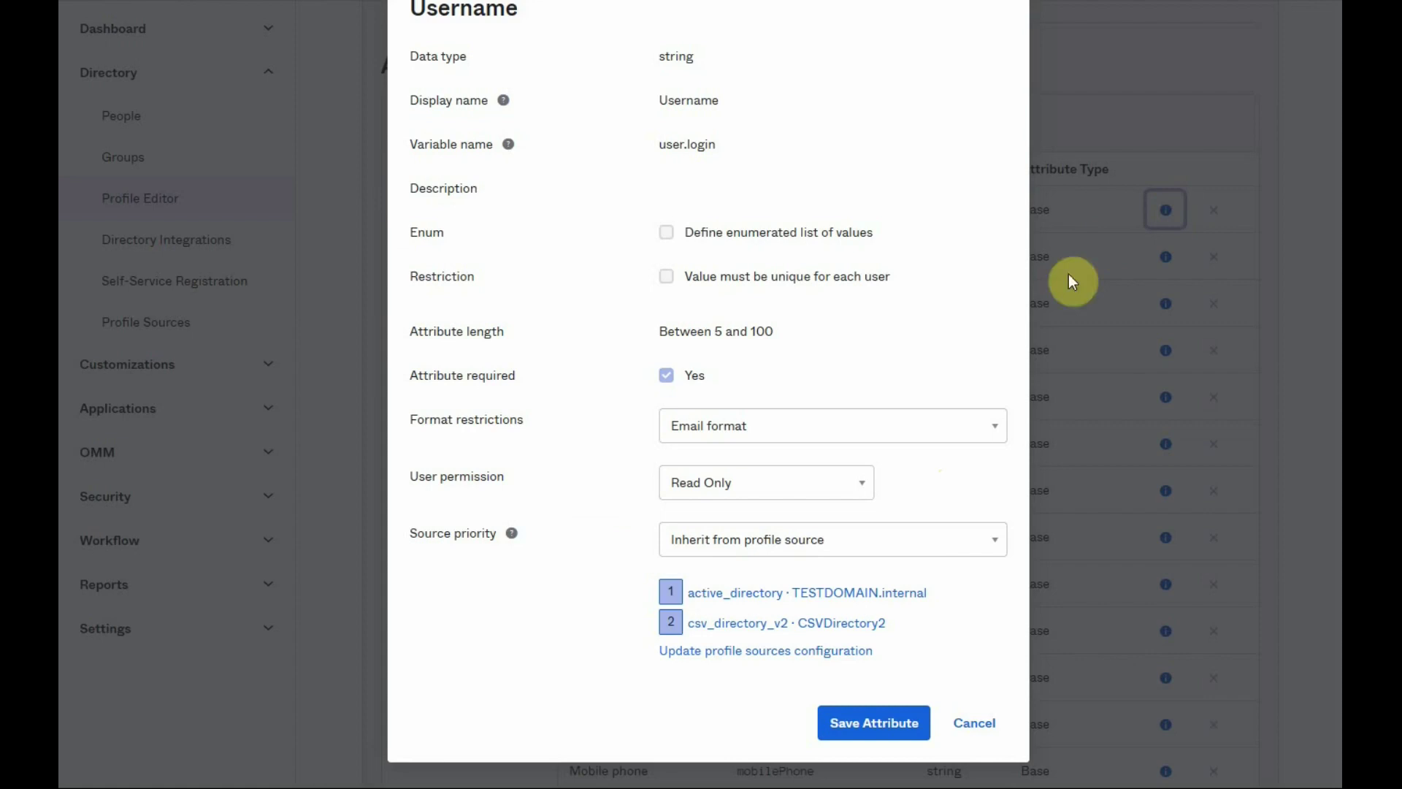
pyautogui.click(888, 430)
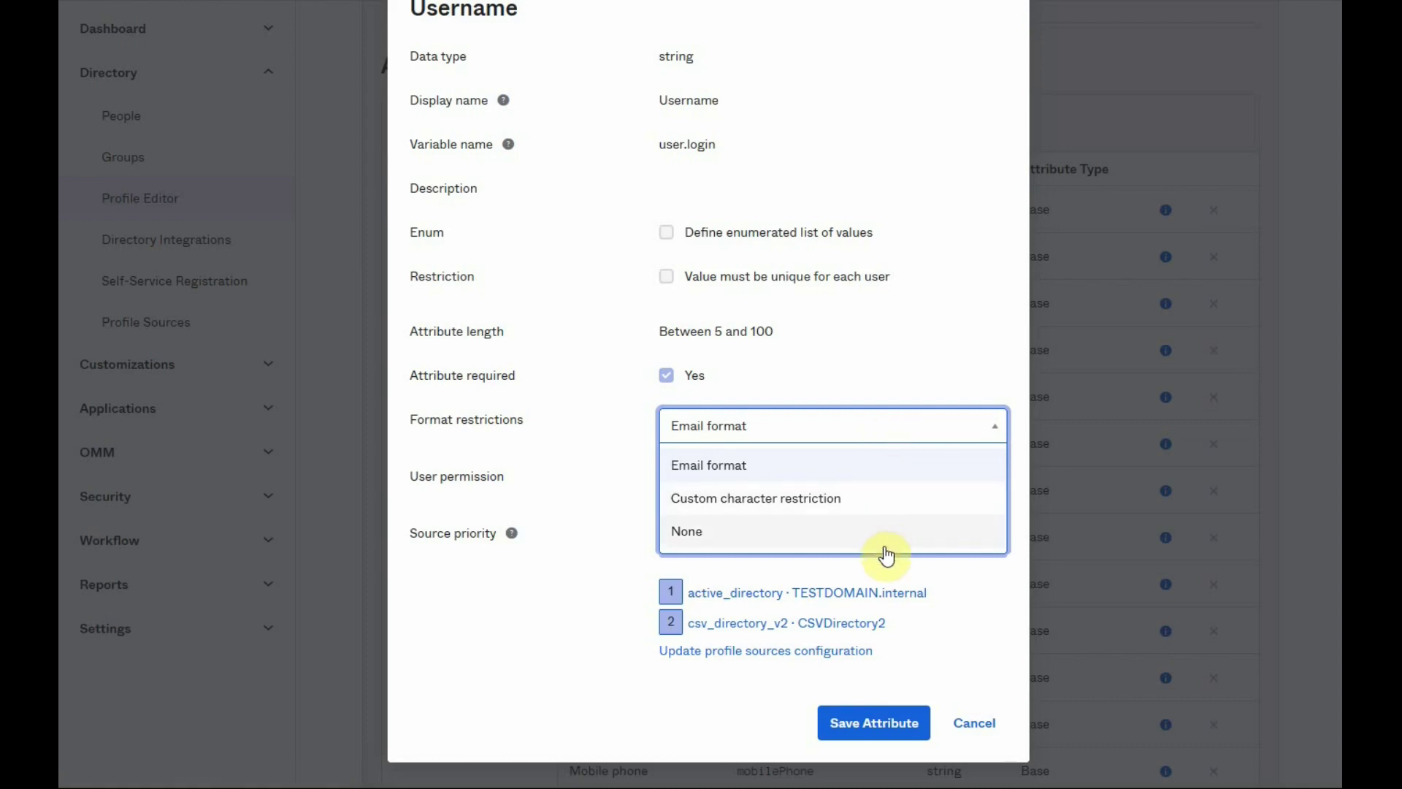
# - Leave Username unchanged, review the 01. Microsoft Office 365 User attributes, then open its Assignments
pyautogui.click(991, 723)
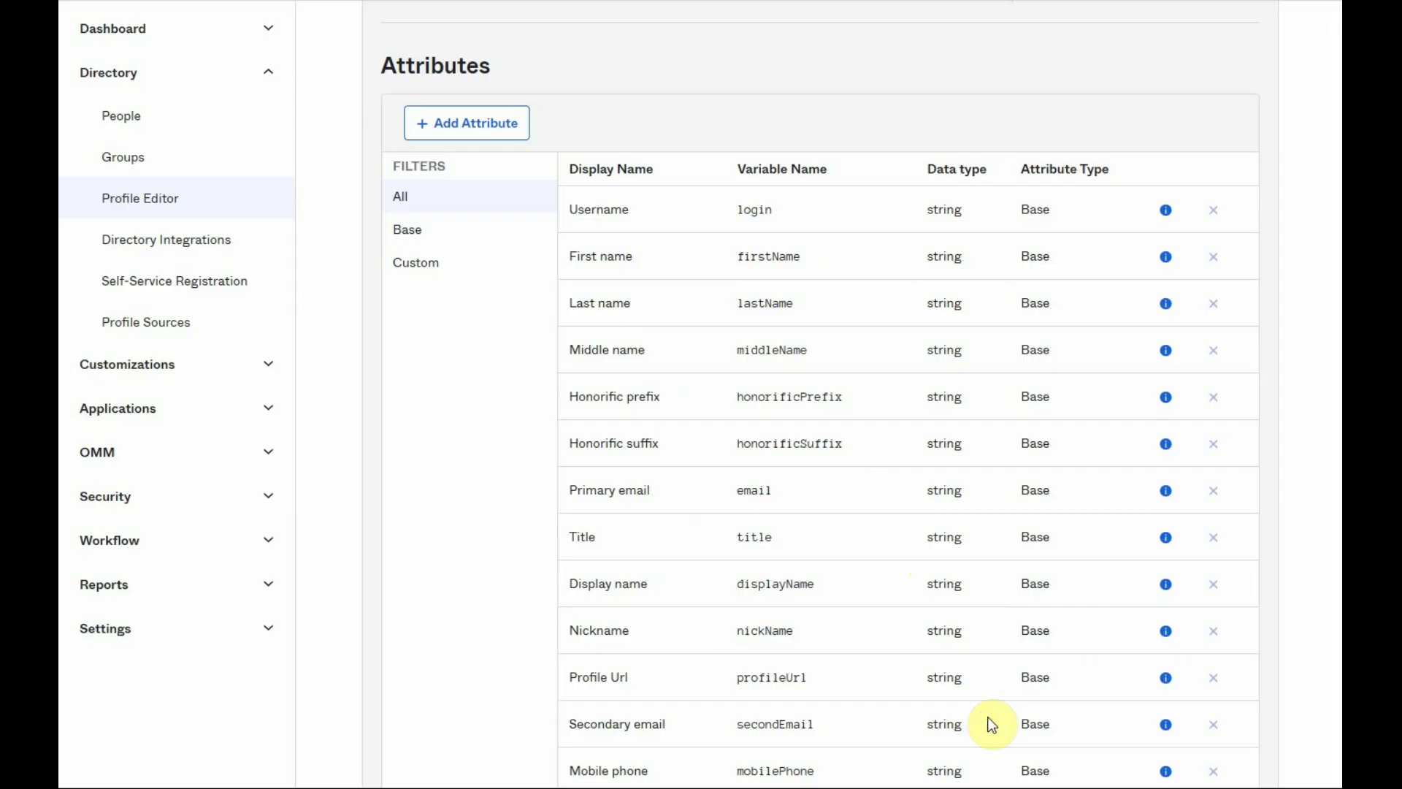
pyautogui.click(140, 198)
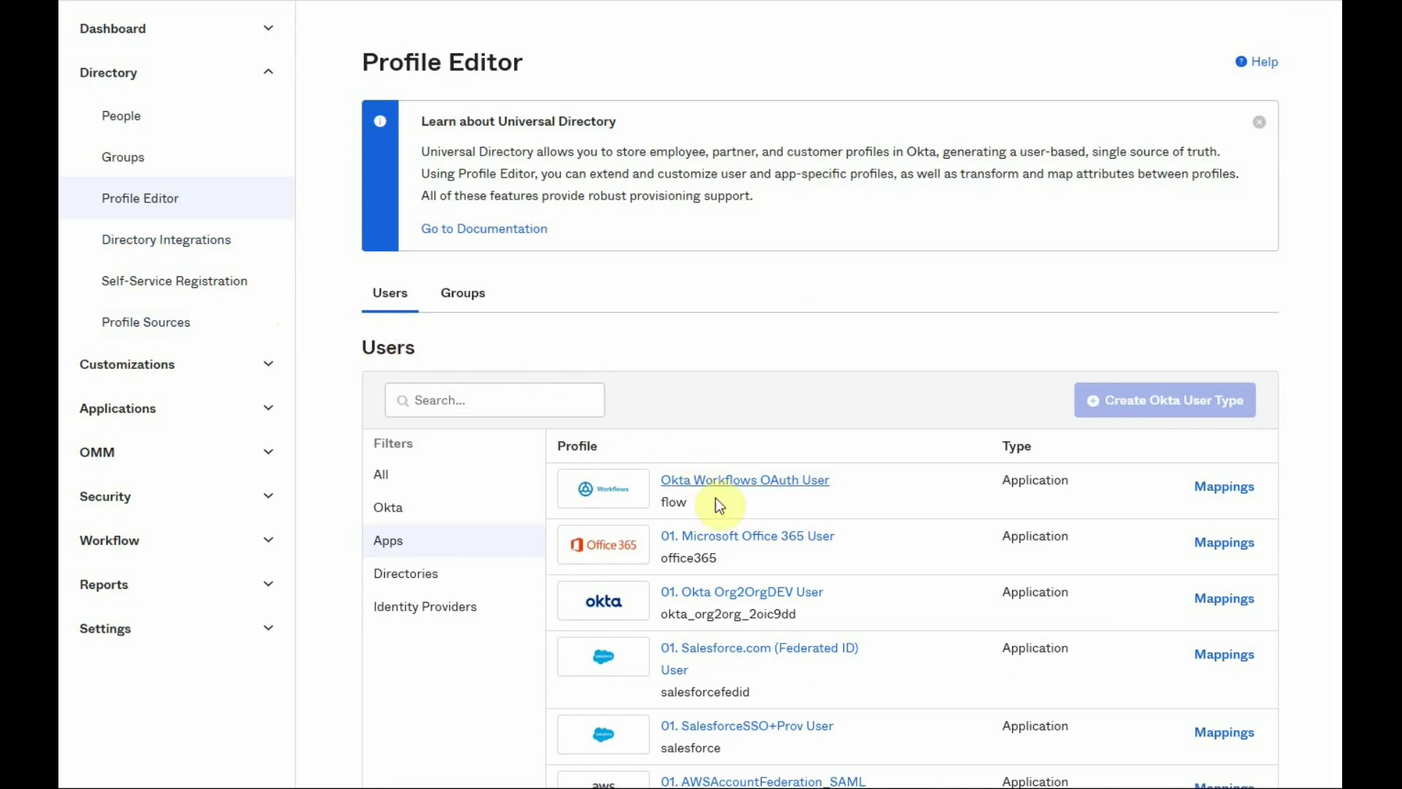
pyautogui.click(745, 537)
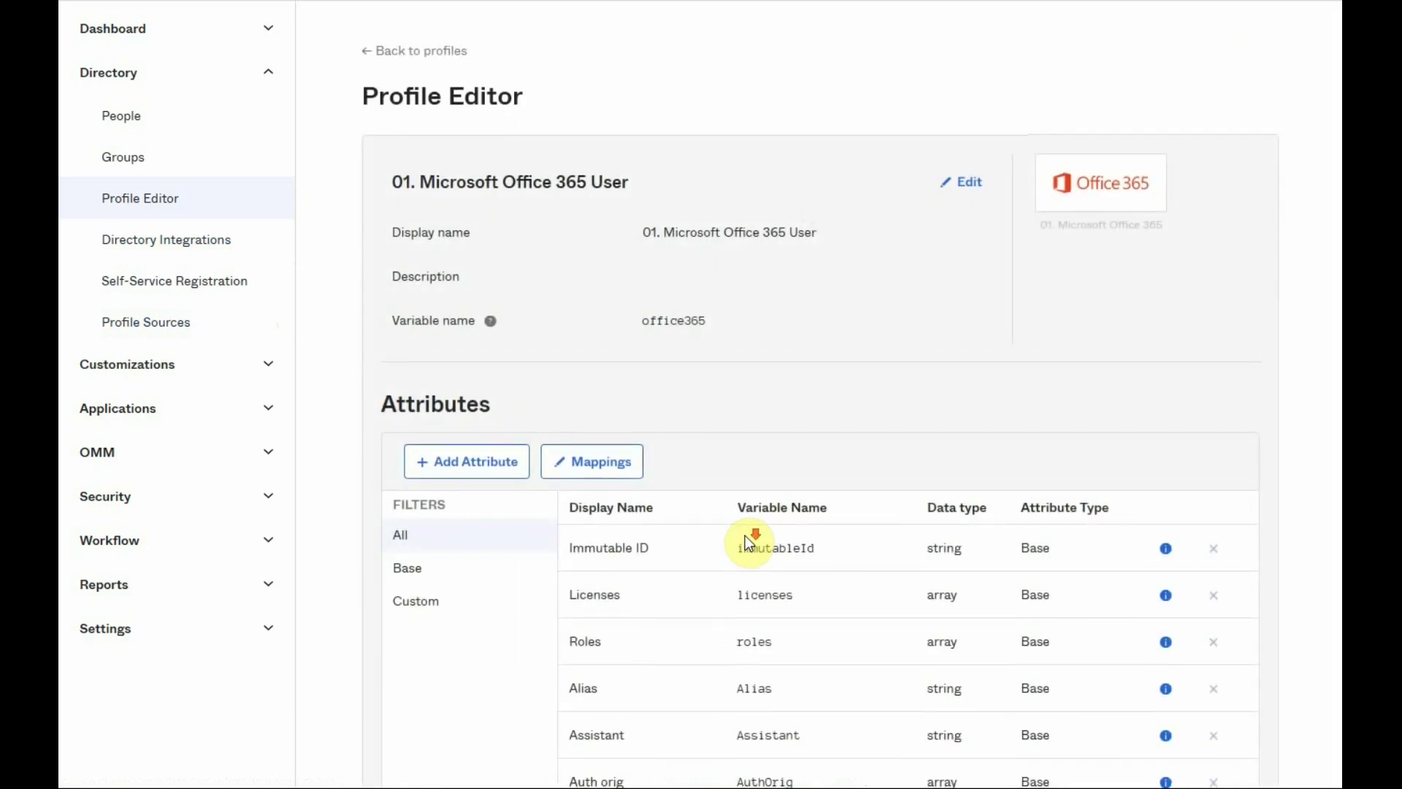
pyautogui.scroll(-8, 745, 541)
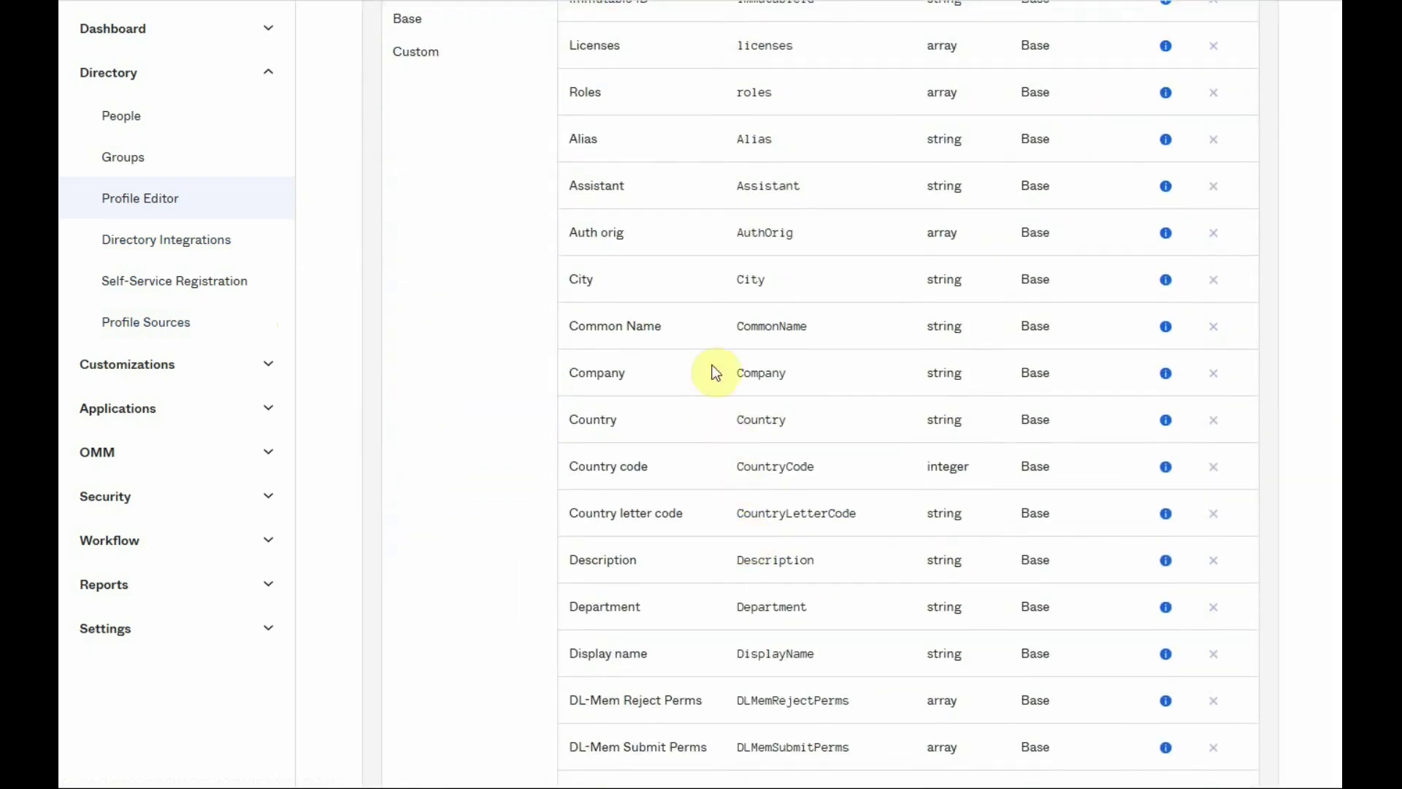
pyautogui.hotkey('alt', 'Left')
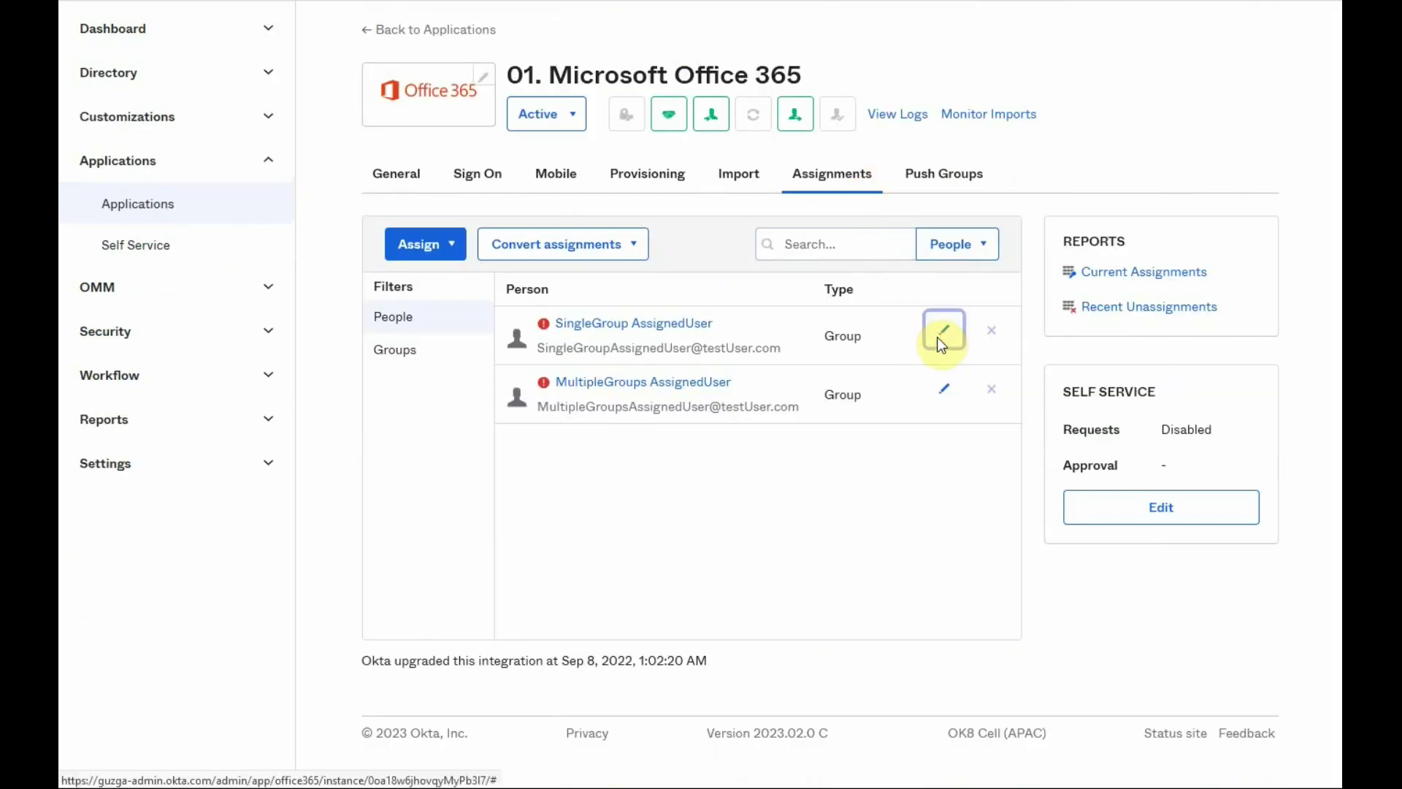
pyautogui.click(939, 339)
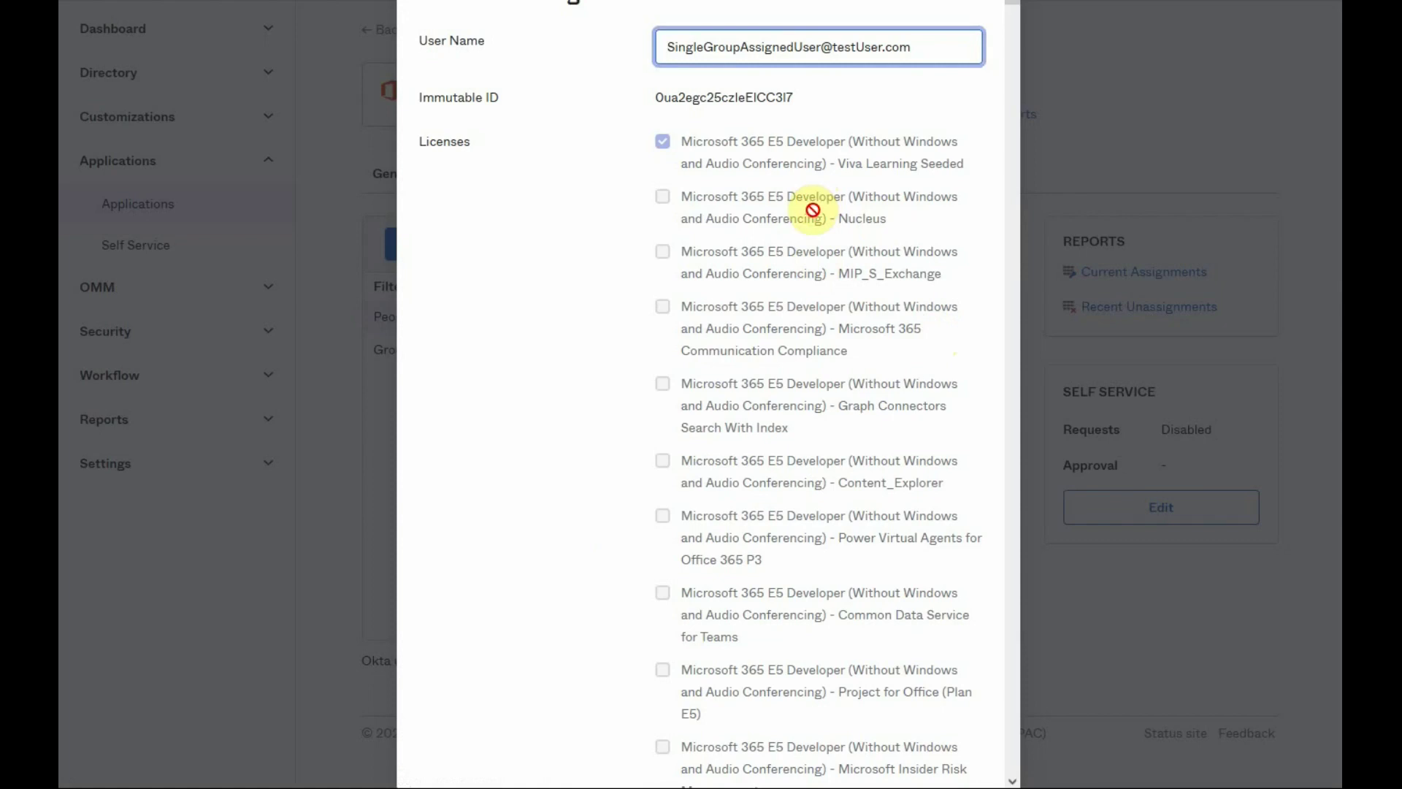
pyautogui.scroll(-3, 815, 201)
pyautogui.scroll(-3, 813, 235)
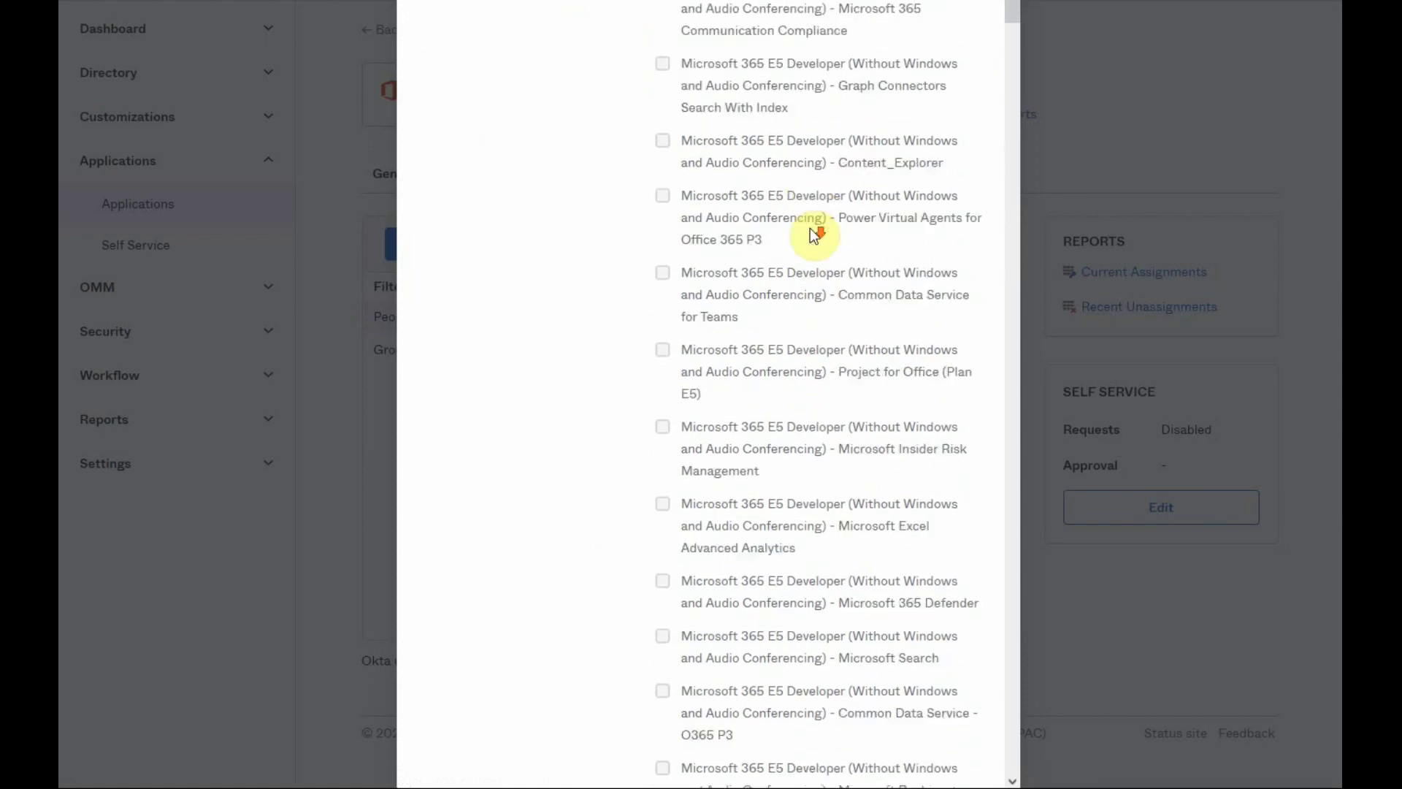
pyautogui.scroll(-3, 813, 235)
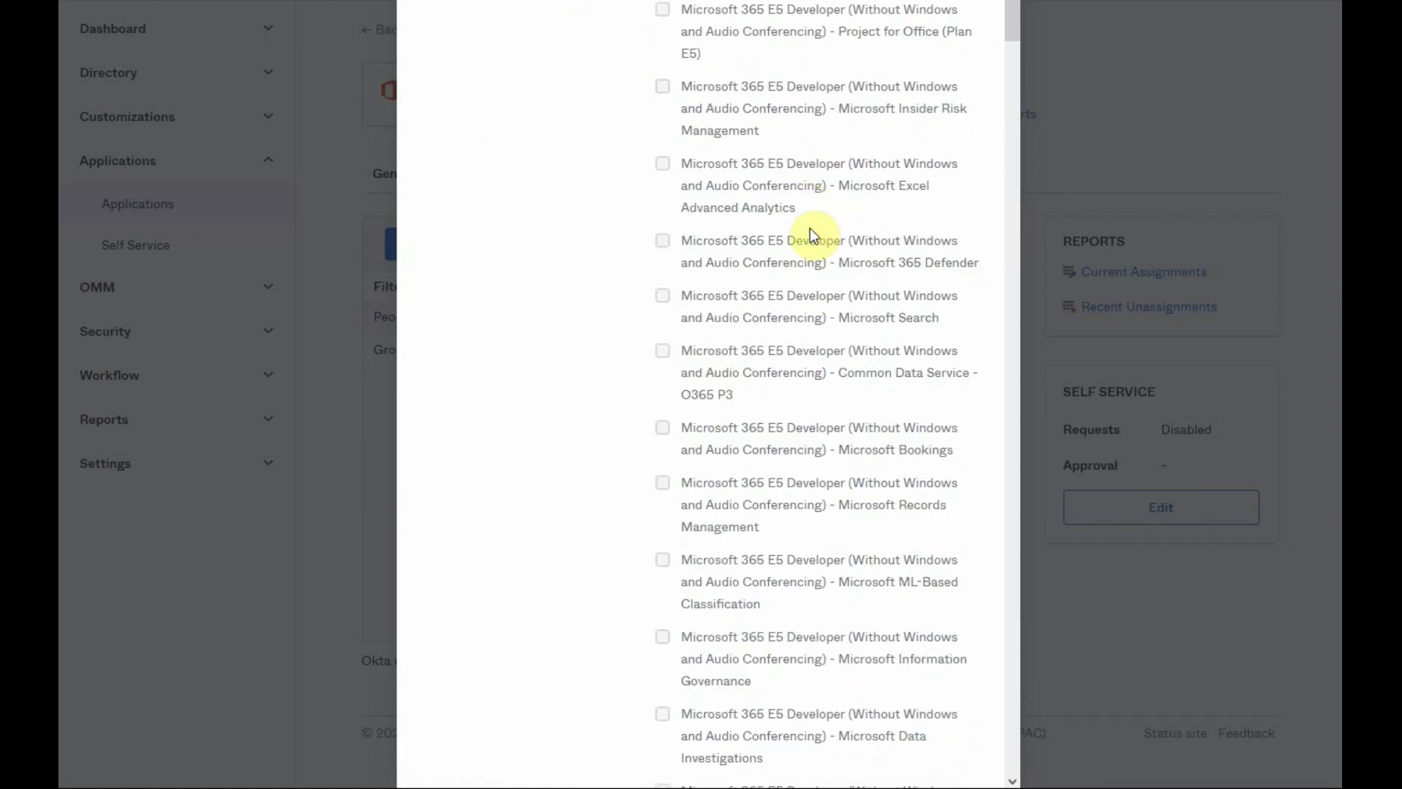
pyautogui.scroll(-3, 812, 234)
pyautogui.scroll(-3, 809, 227)
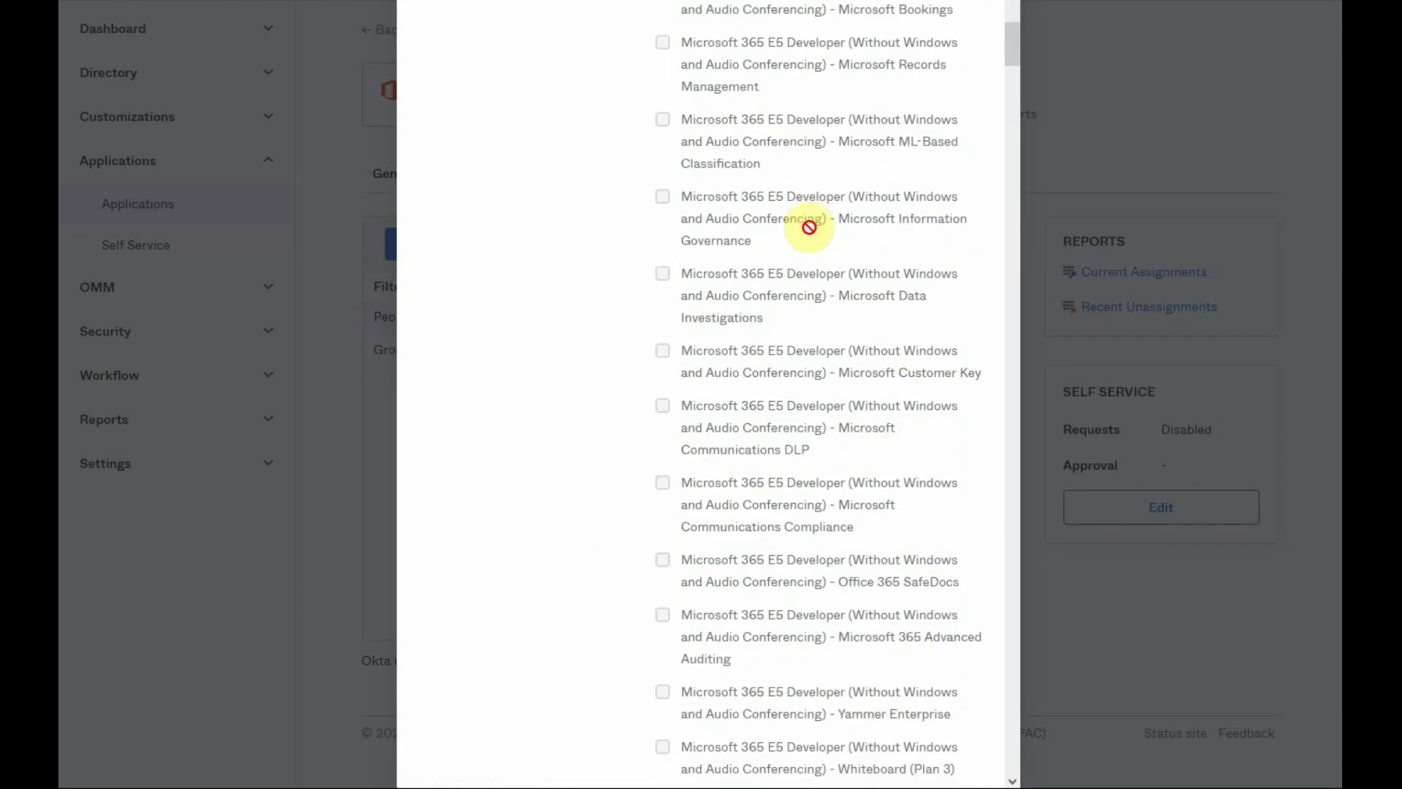
pyautogui.scroll(-2, 808, 227)
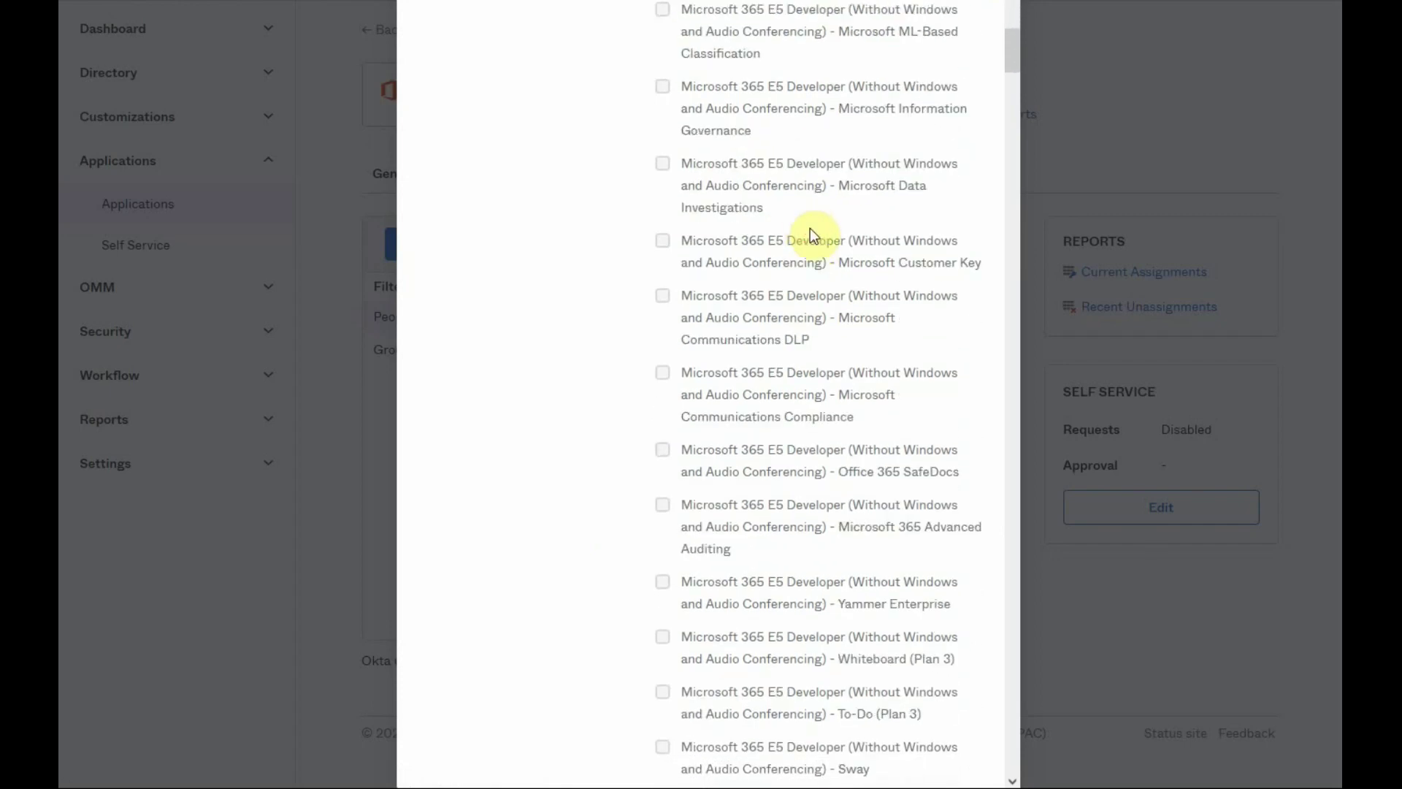
pyautogui.scroll(-5, 812, 233)
pyautogui.scroll(-2, 811, 228)
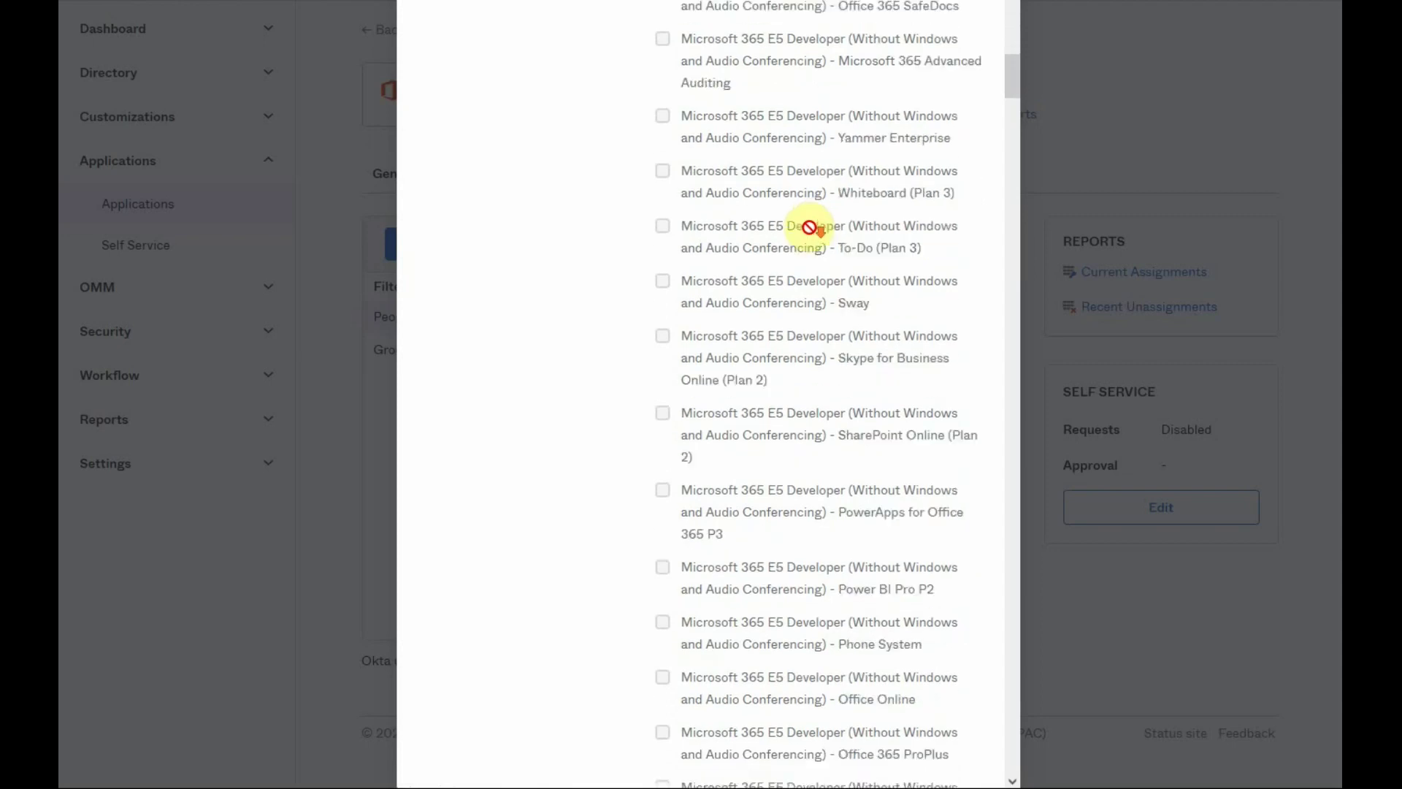
pyautogui.scroll(-1, 809, 227)
pyautogui.scroll(-3, 809, 227)
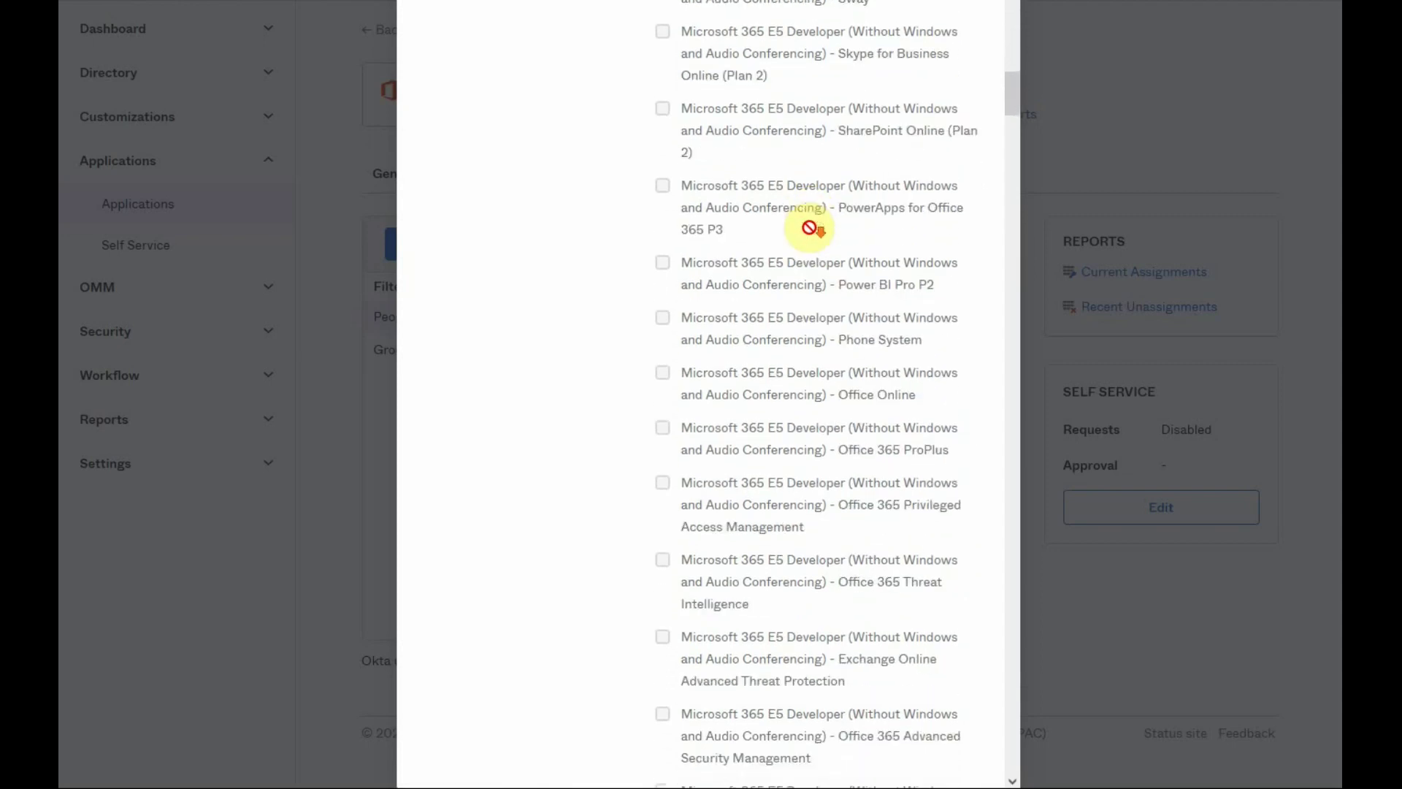
pyautogui.scroll(-3, 809, 227)
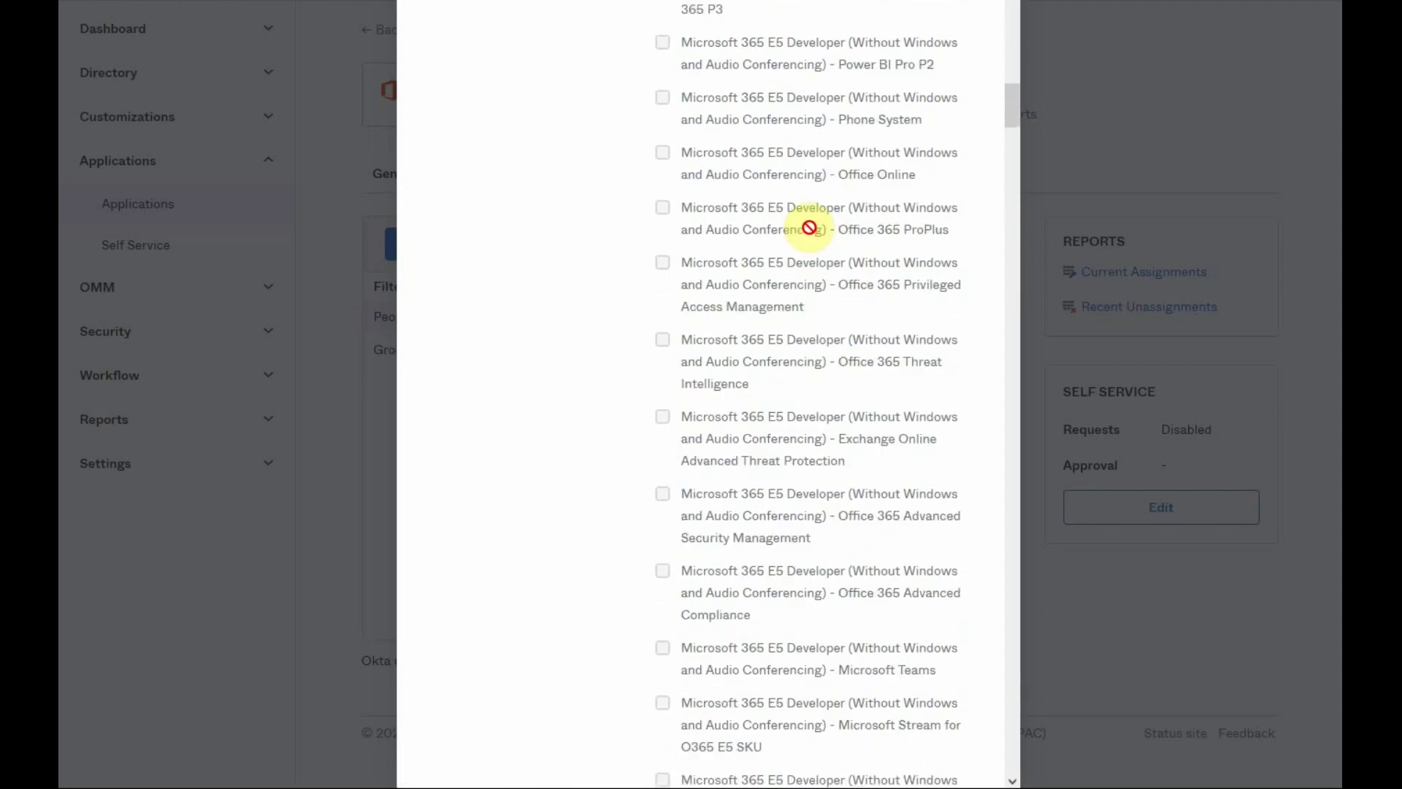
pyautogui.scroll(-3, 808, 227)
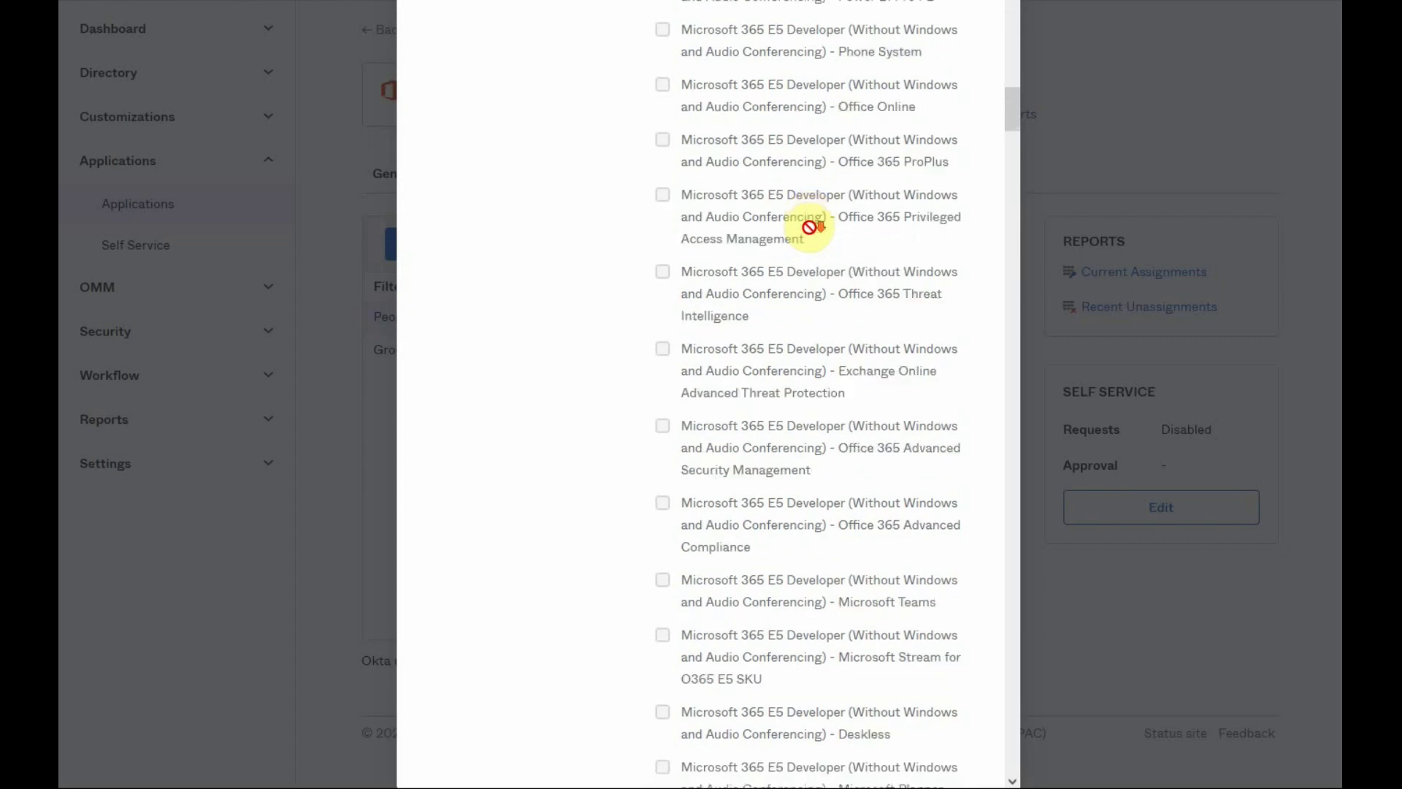
pyautogui.scroll(-3, 809, 227)
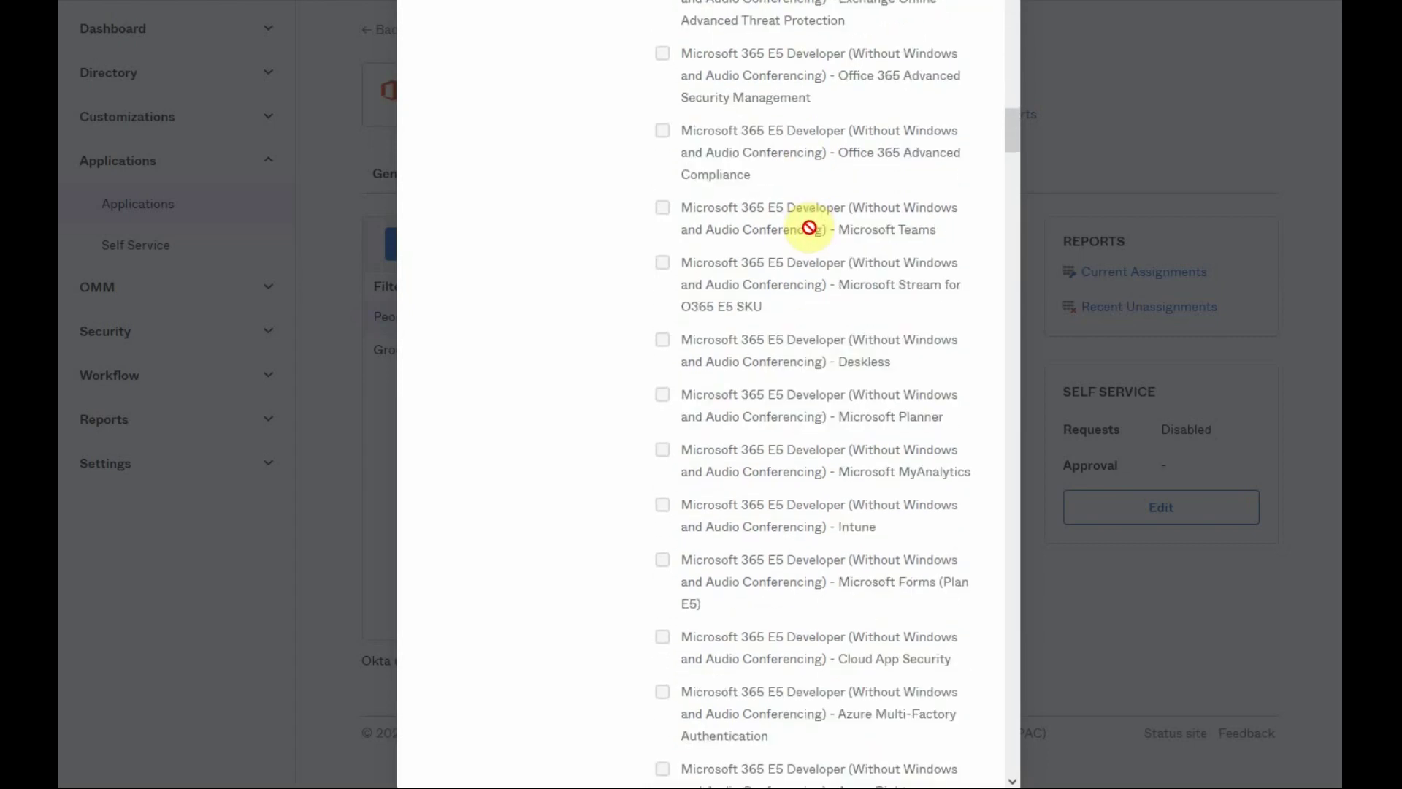
pyautogui.scroll(-3, 809, 227)
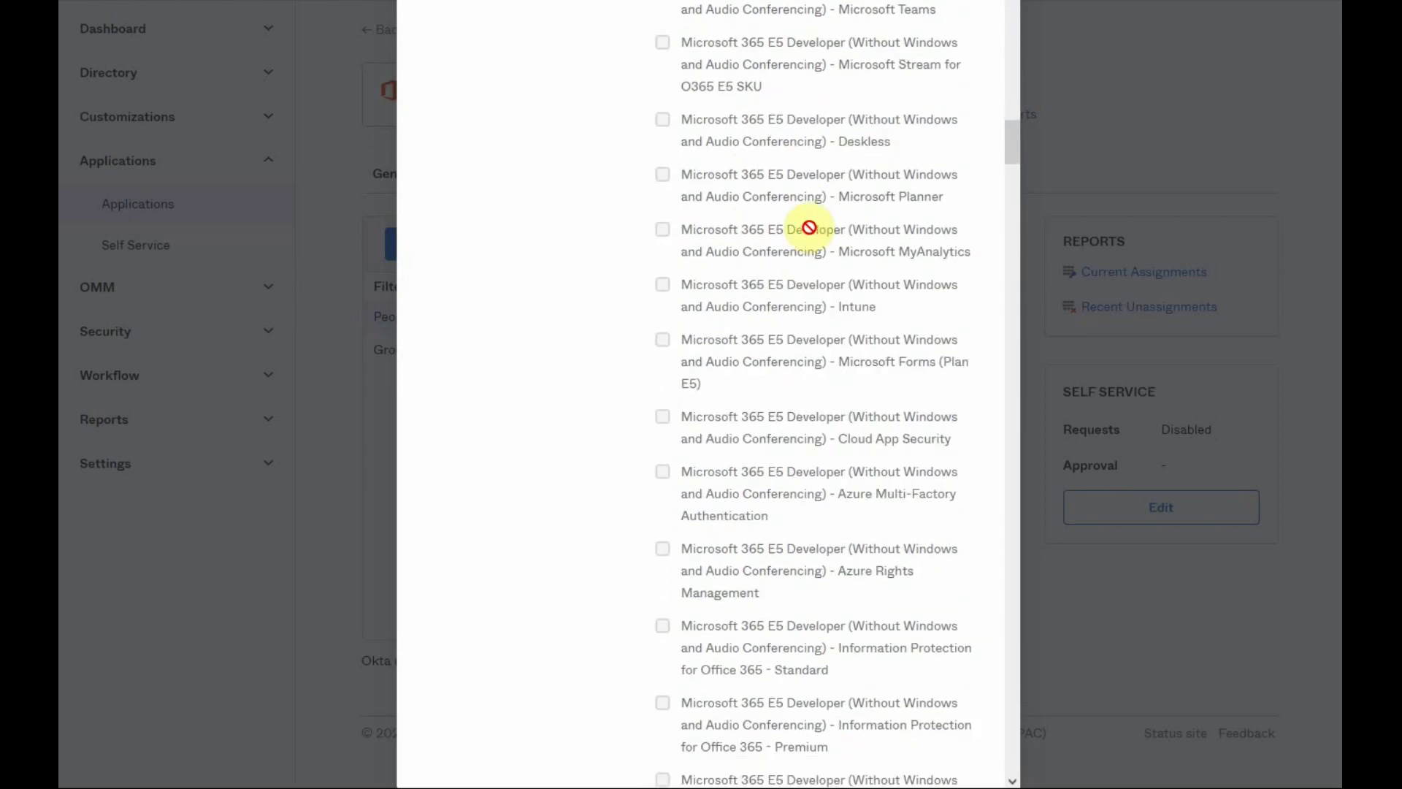
pyautogui.scroll(-3, 809, 227)
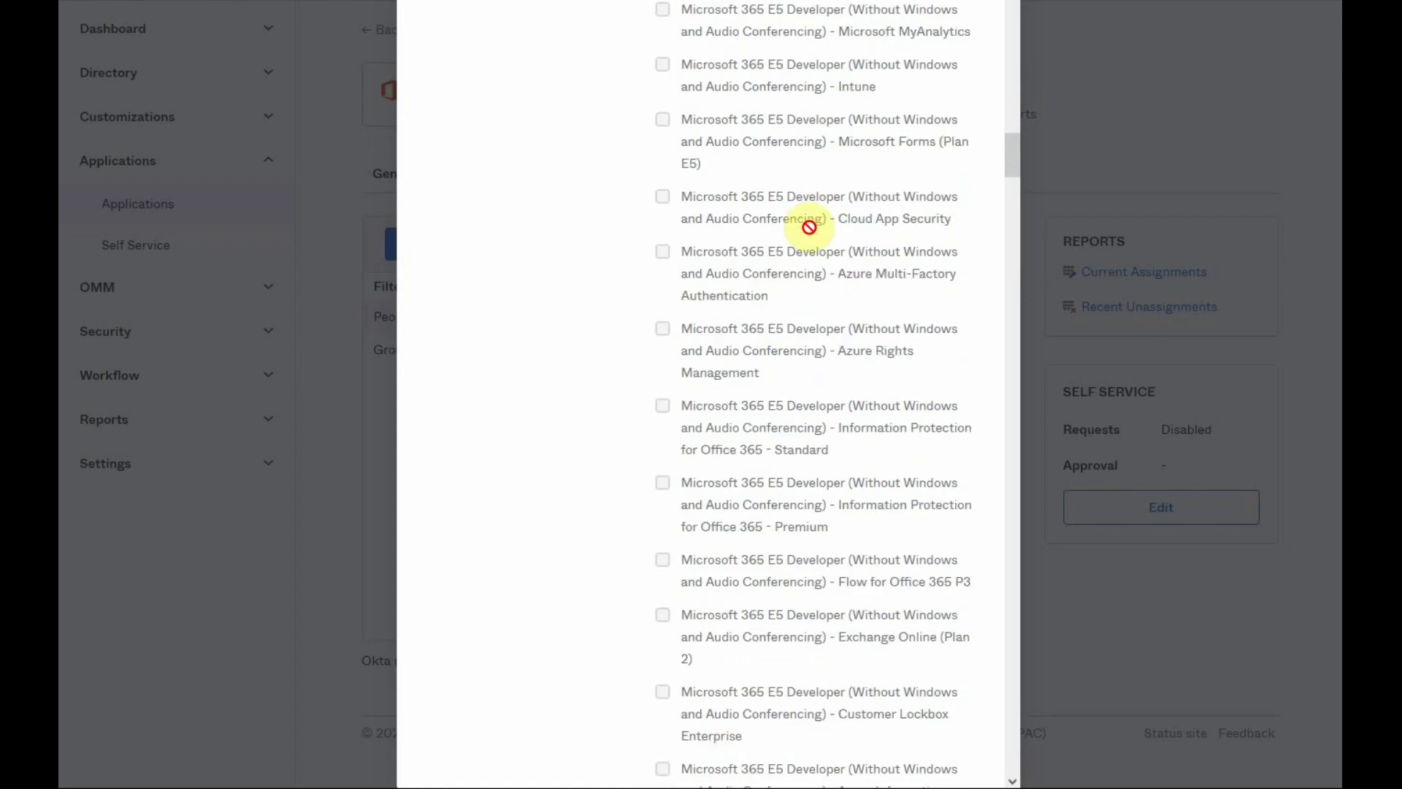
pyautogui.scroll(-1, 809, 227)
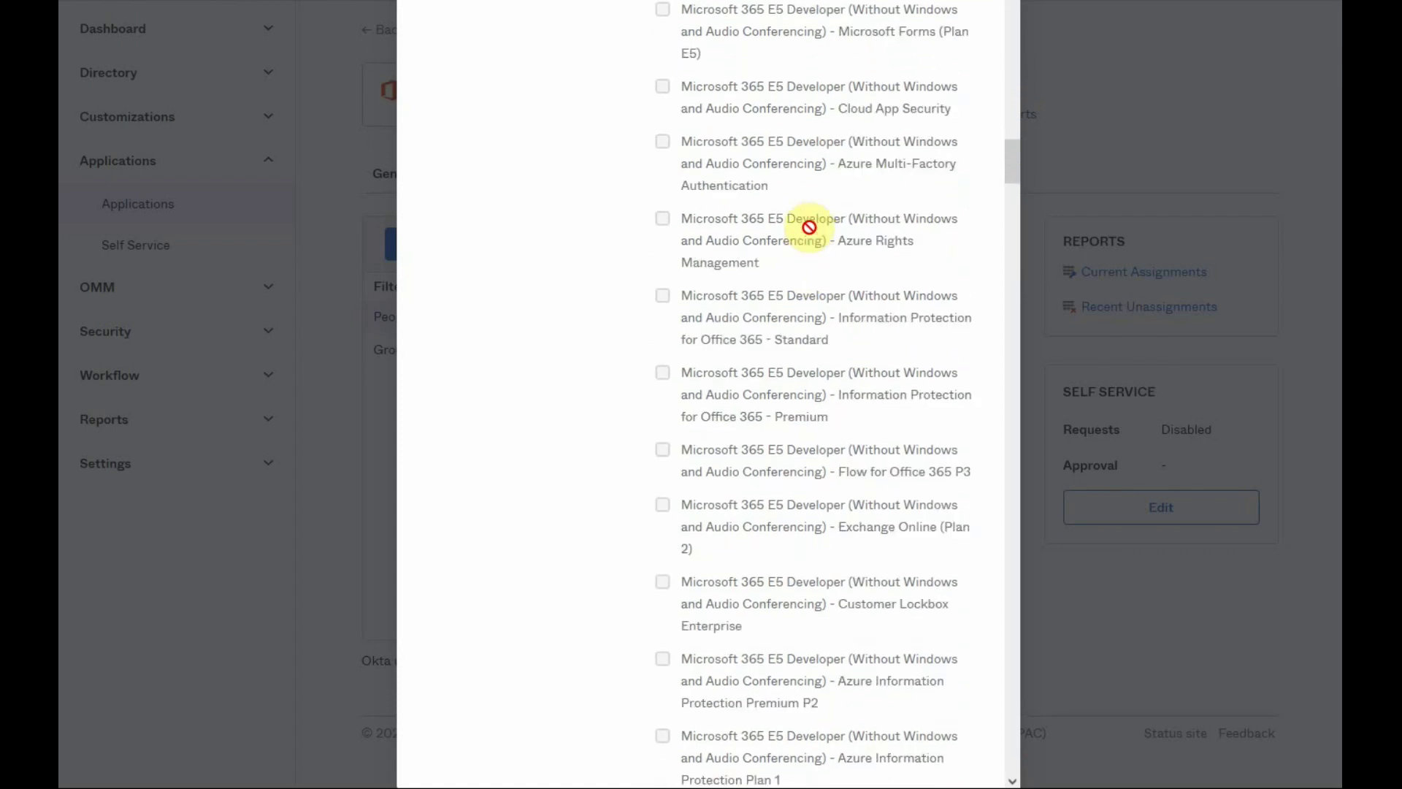
pyautogui.scroll(-5, 808, 227)
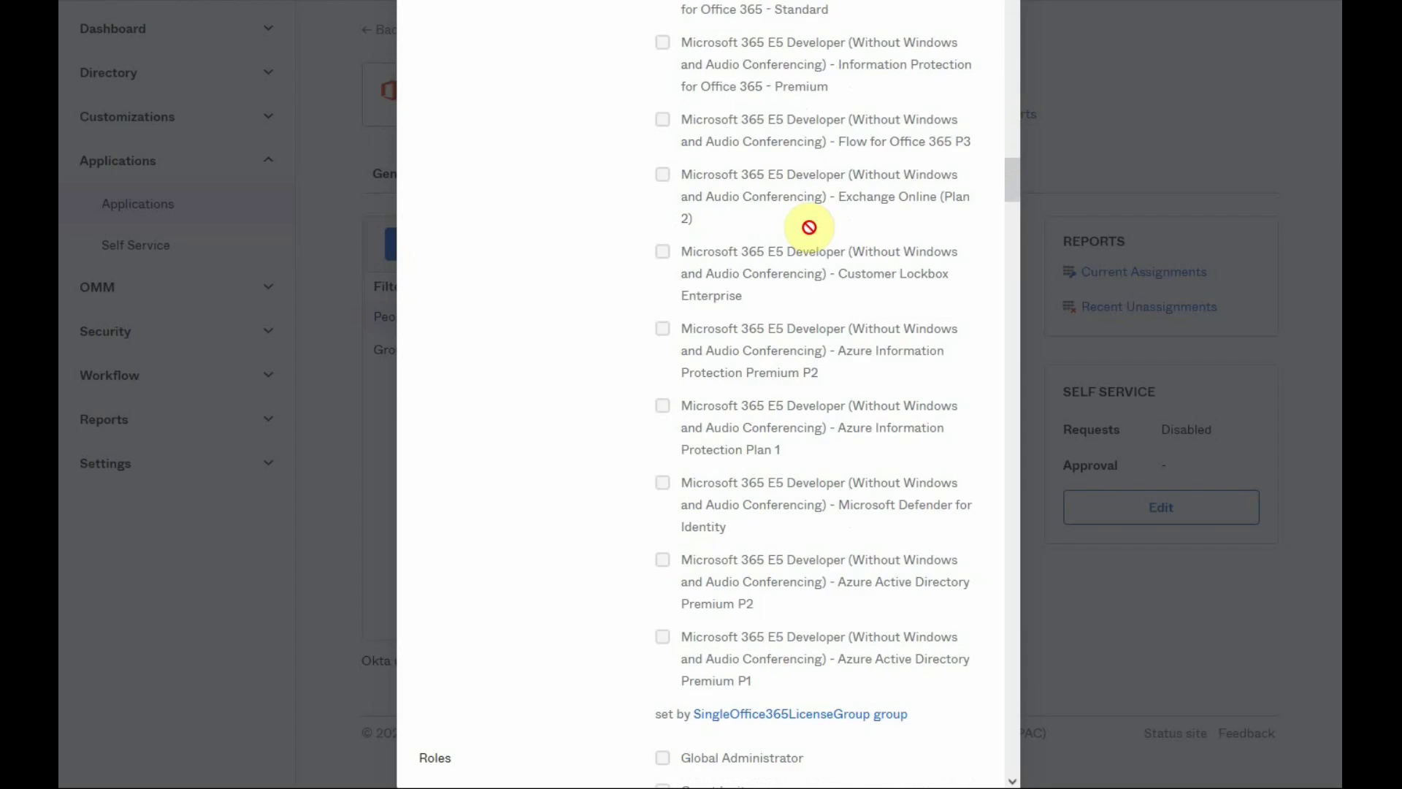
pyautogui.scroll(-3, 809, 227)
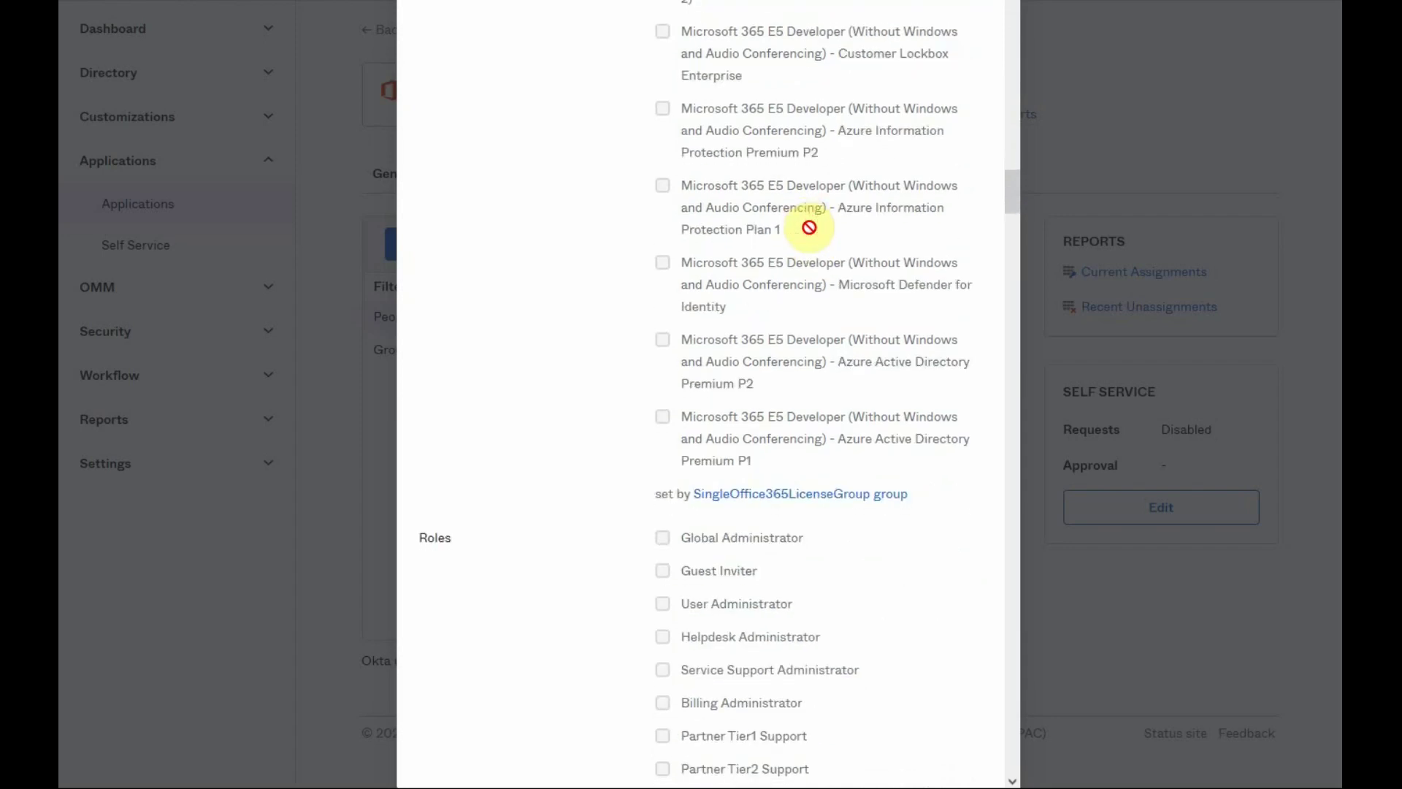
pyautogui.scroll(-3, 809, 227)
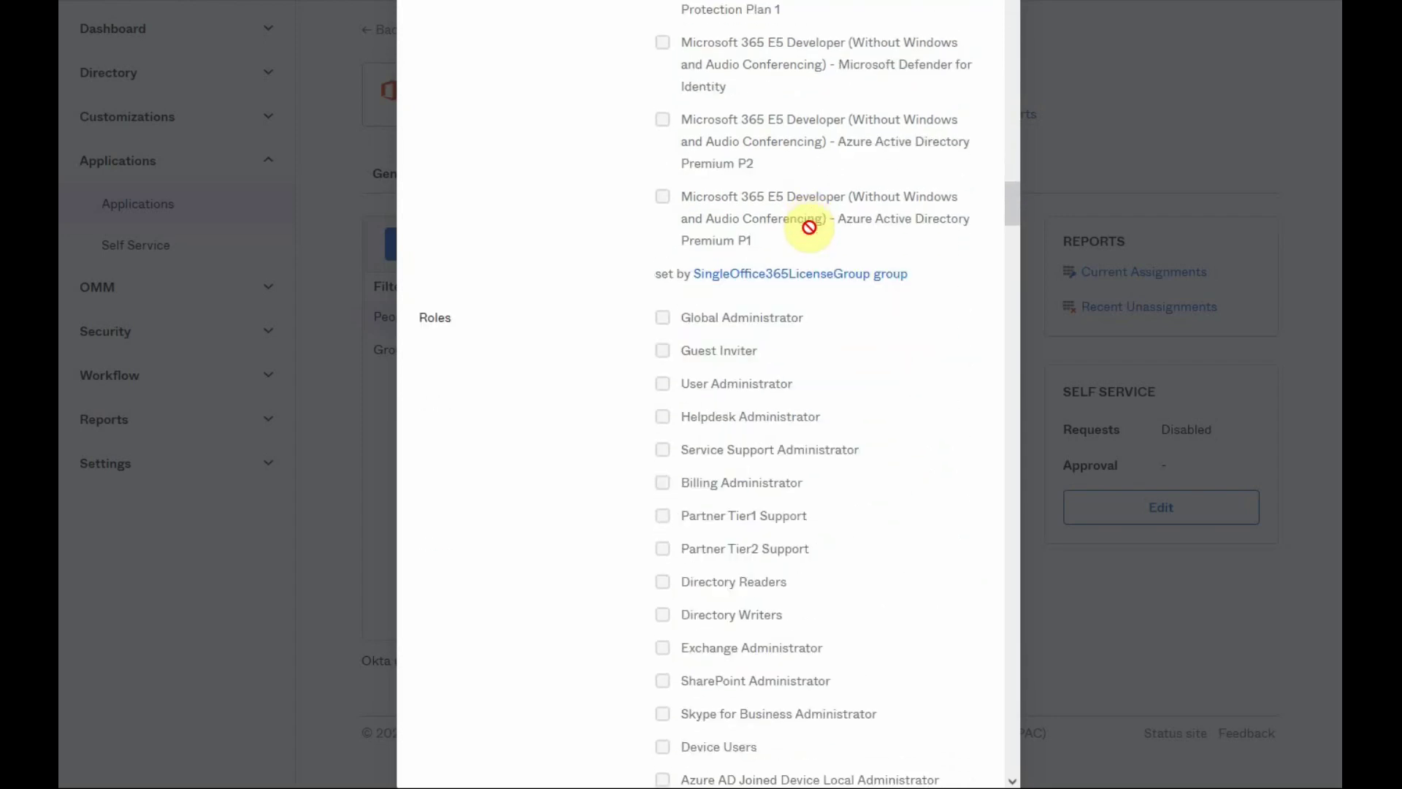
pyautogui.scroll(6, 809, 227)
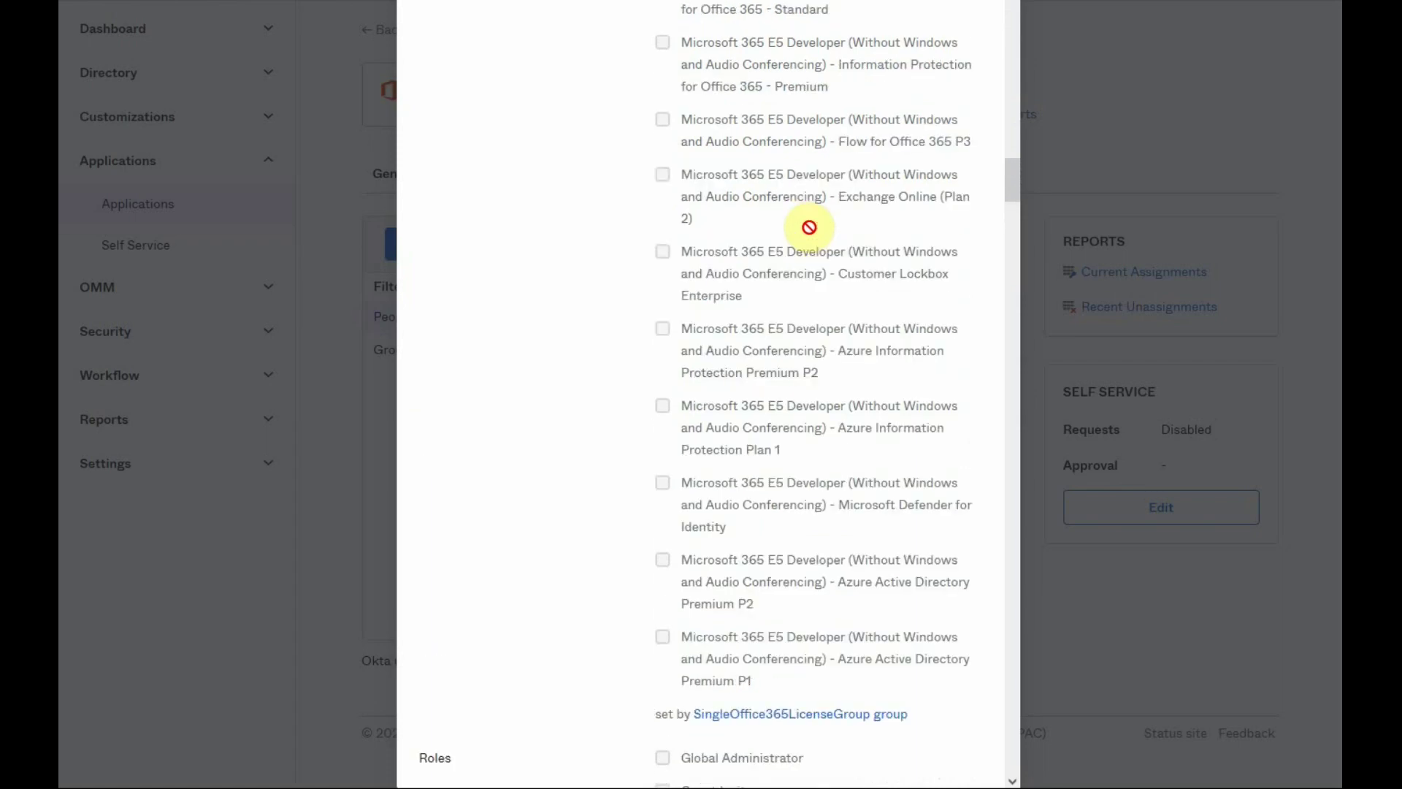
pyautogui.scroll(12, 809, 227)
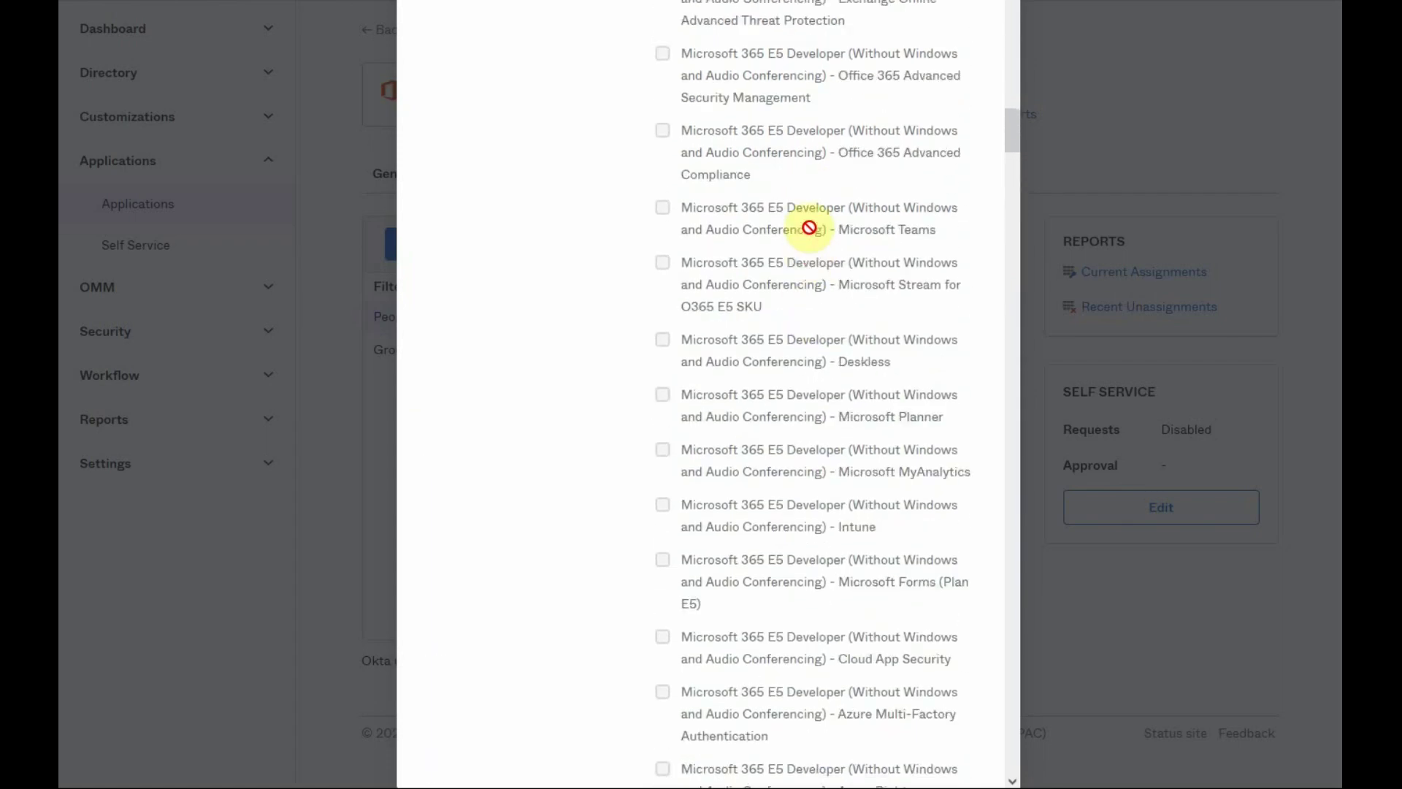
pyautogui.scroll(6, 809, 227)
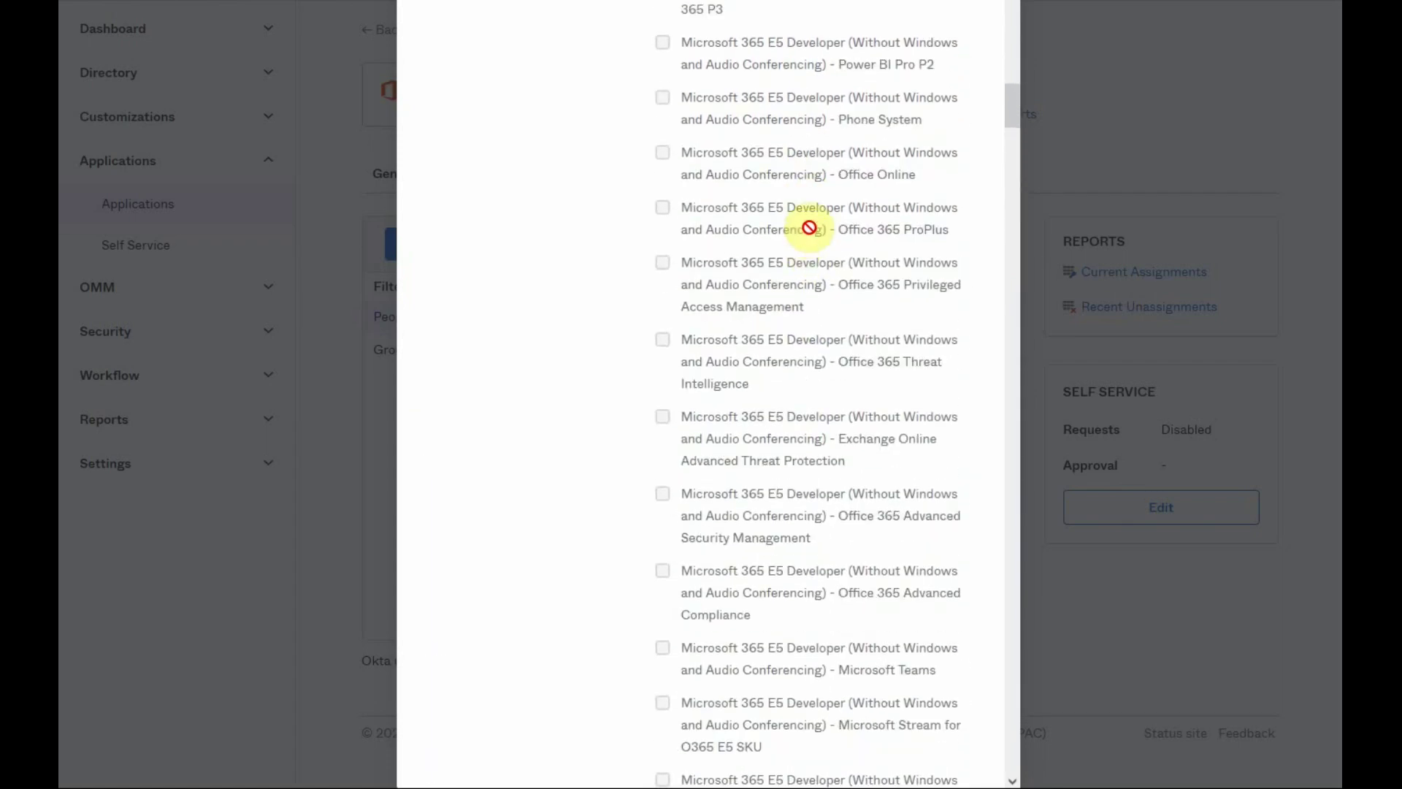
pyautogui.scroll(18, 809, 227)
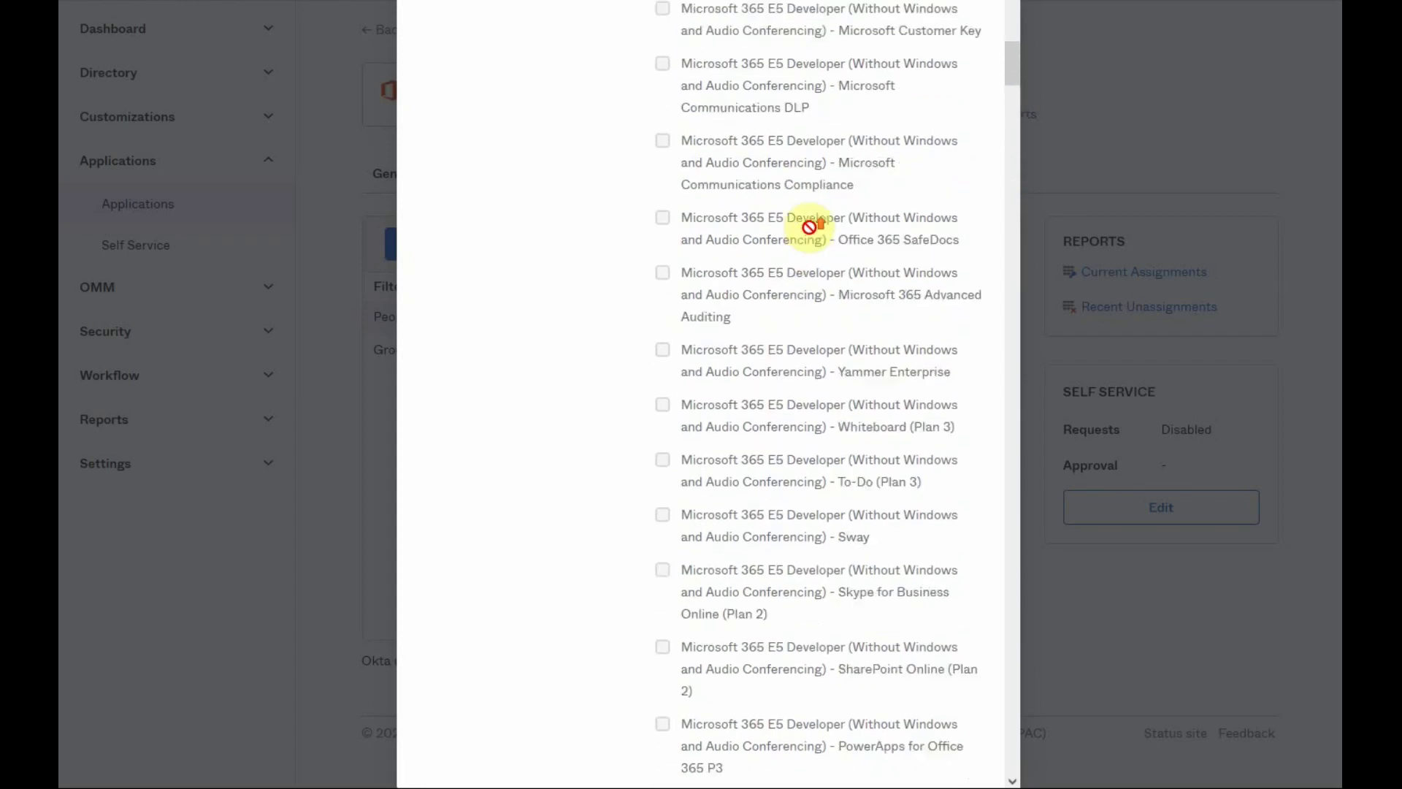
pyautogui.scroll(13, 808, 227)
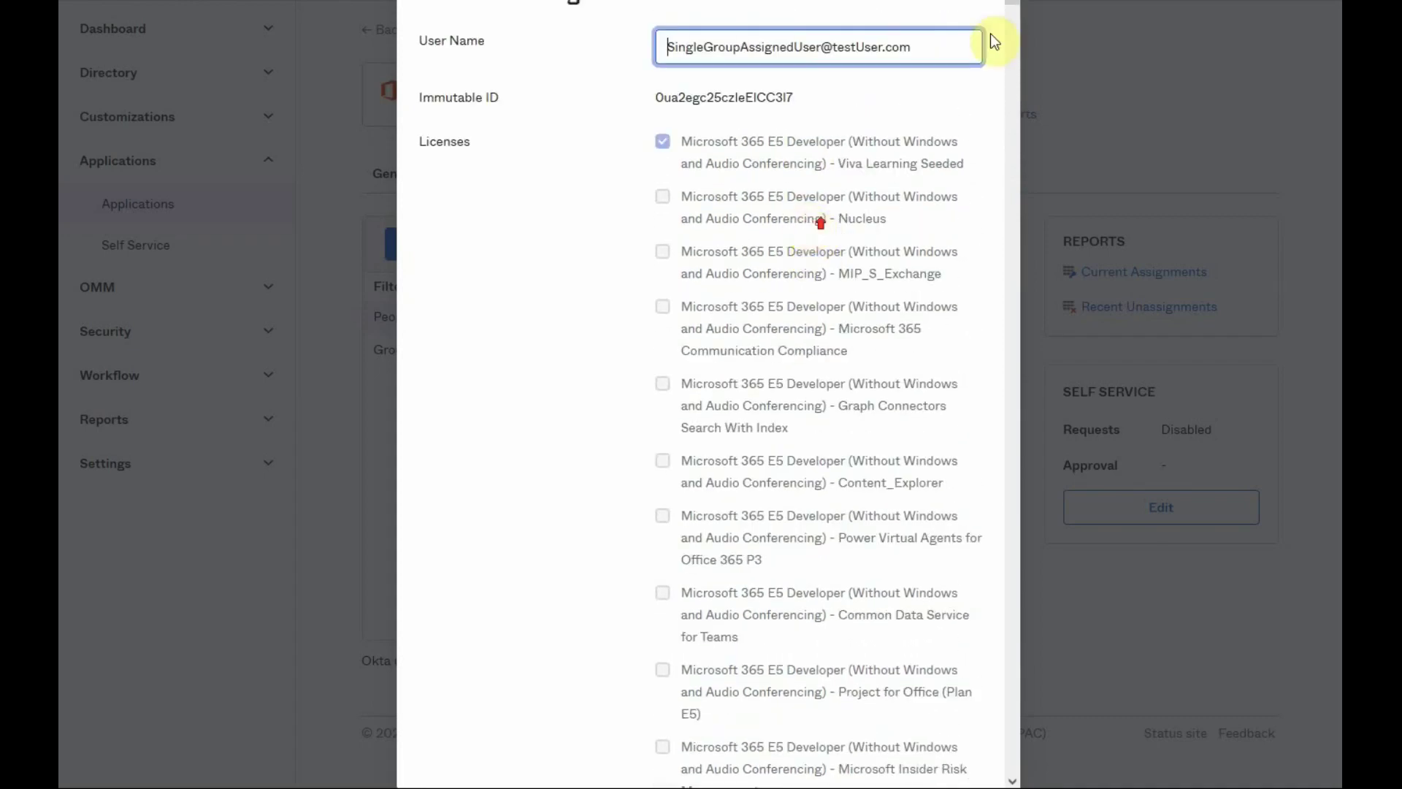
pyautogui.click(984, 2)
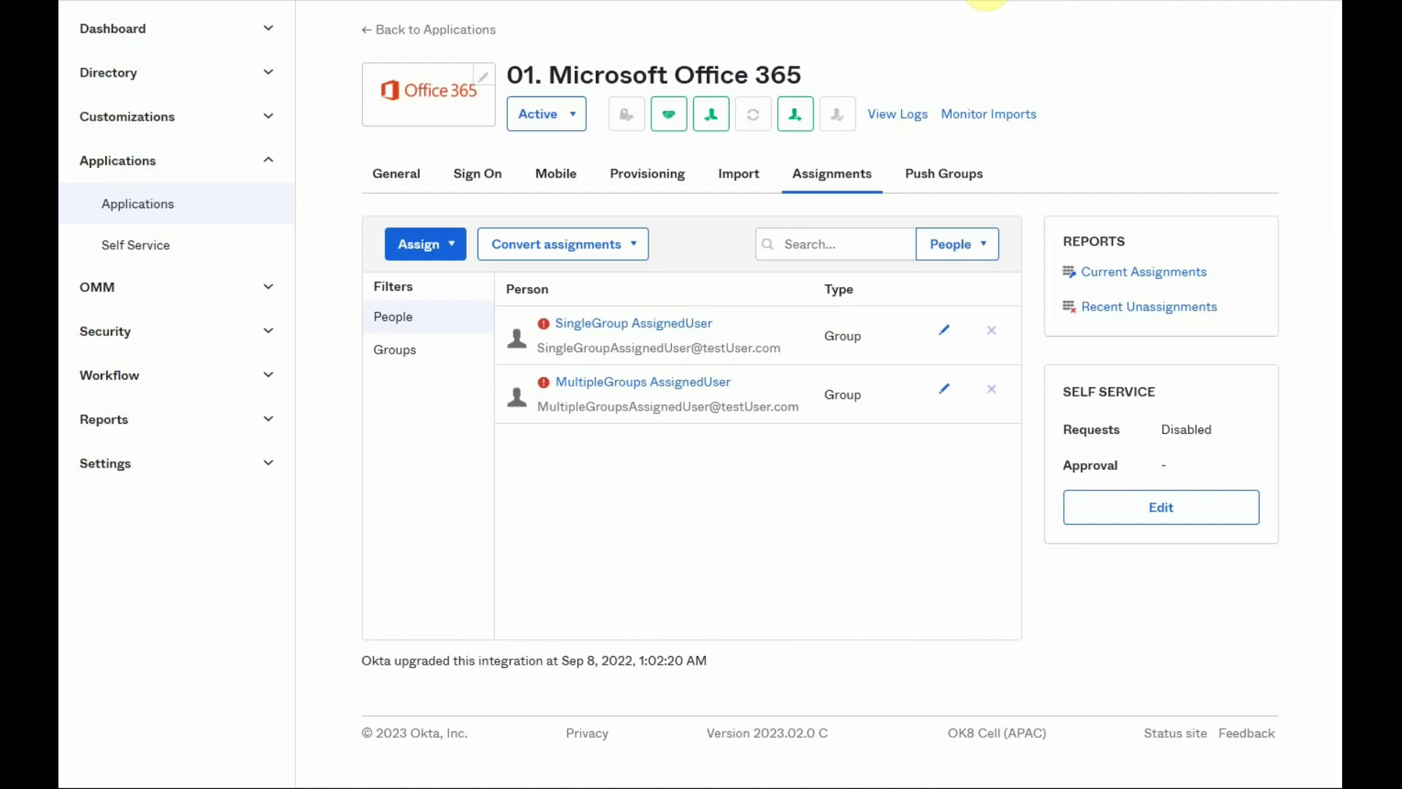